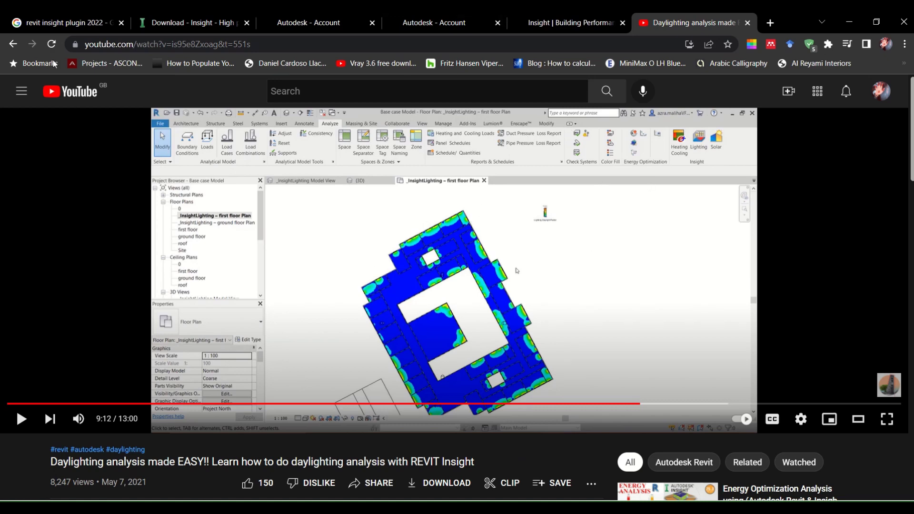
Leave Revit 2022 for the browser's 'revit insight plugin 2022' Google results
click(64, 23)
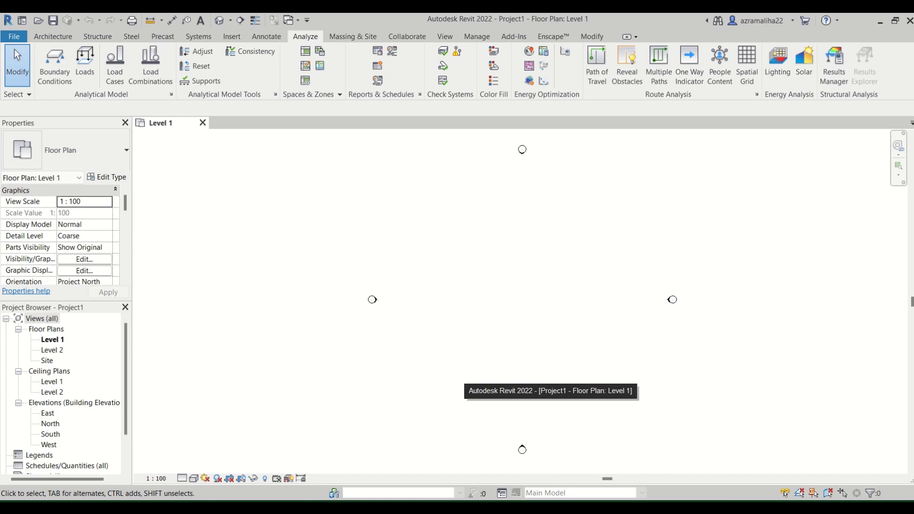
Review the search suggestions, then bring up the Autodesk Insight download page for the Revit 2020 plug-in
mouse_move(524, 507)
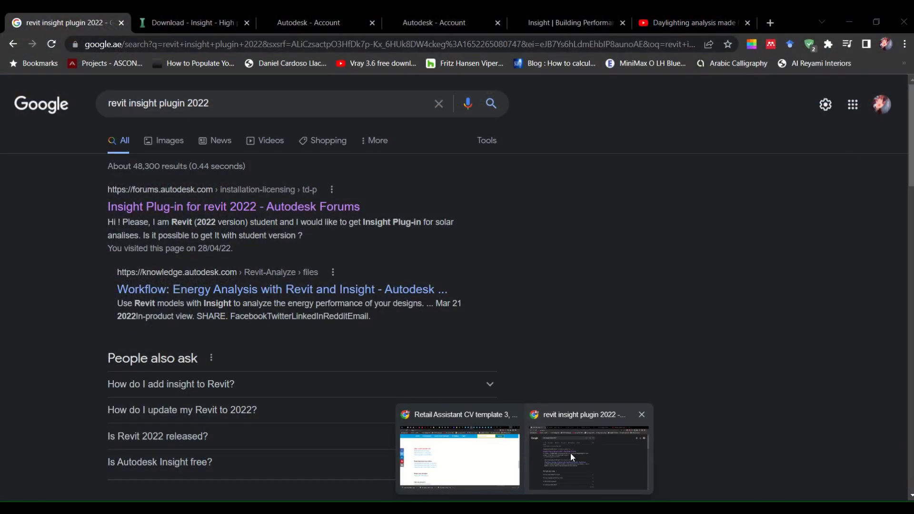
click(571, 453)
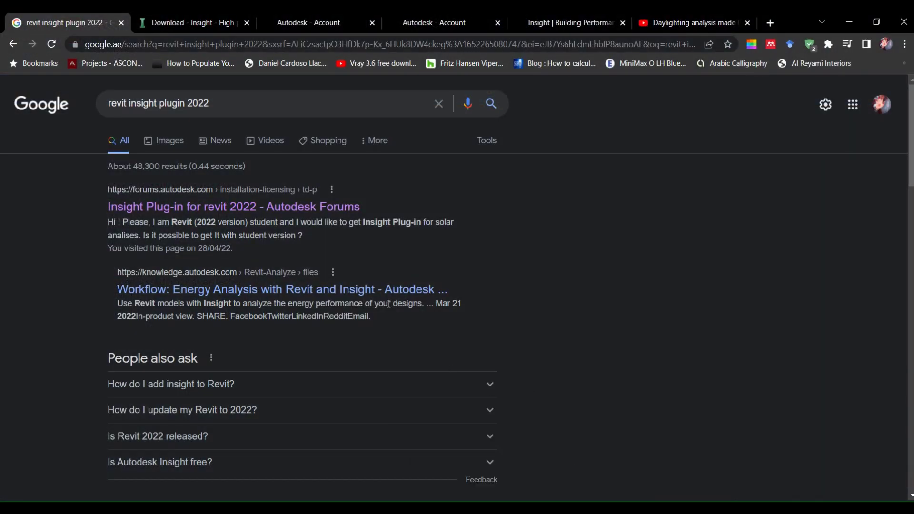
click(242, 97)
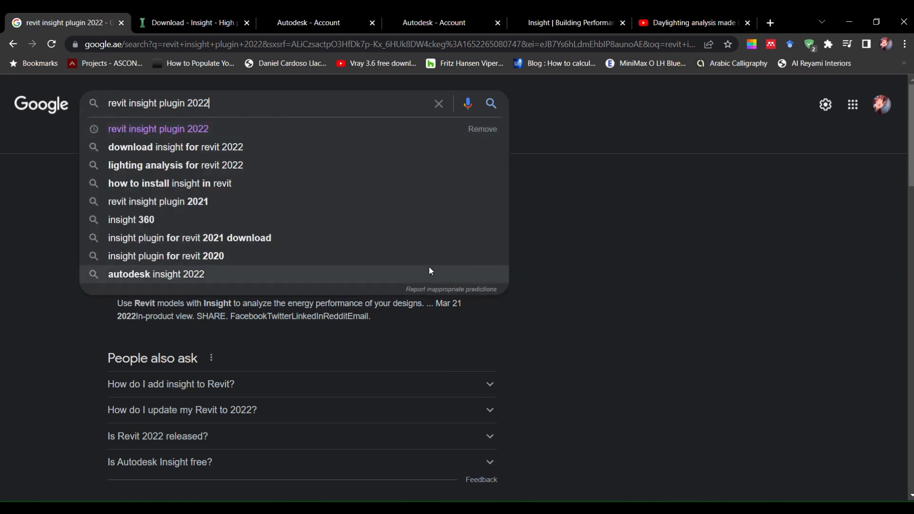
click(160, 19)
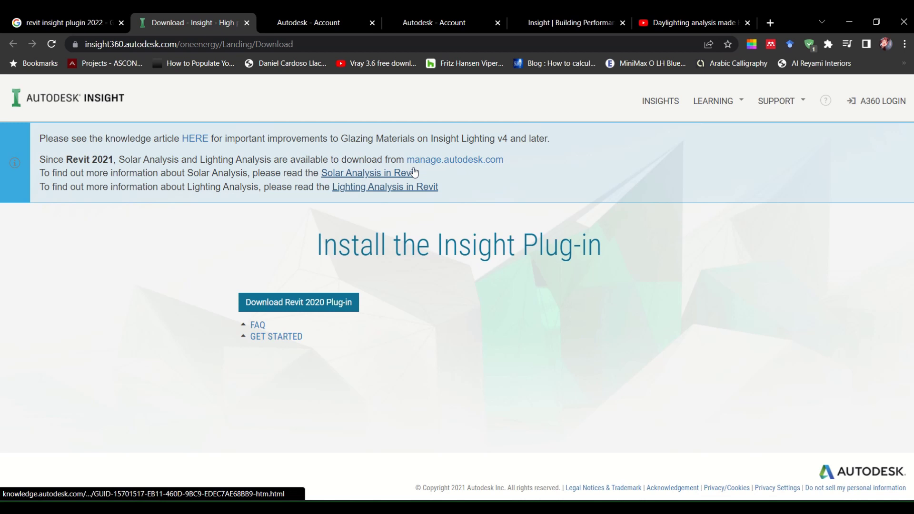
Browse the Autodesk Account product list, expanding and collapsing the Insight - Energy Analysis details
click(297, 20)
scroll(392, 278, up, 4)
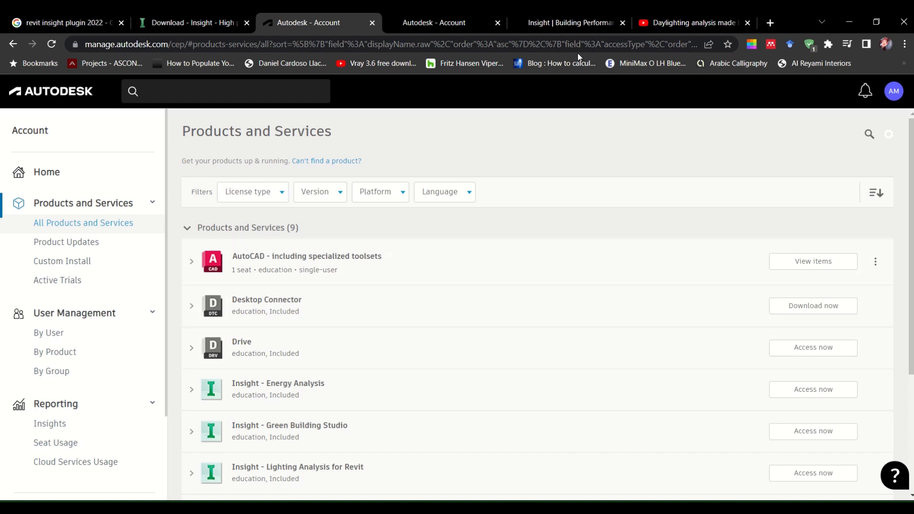
scroll(376, 176, down, 4)
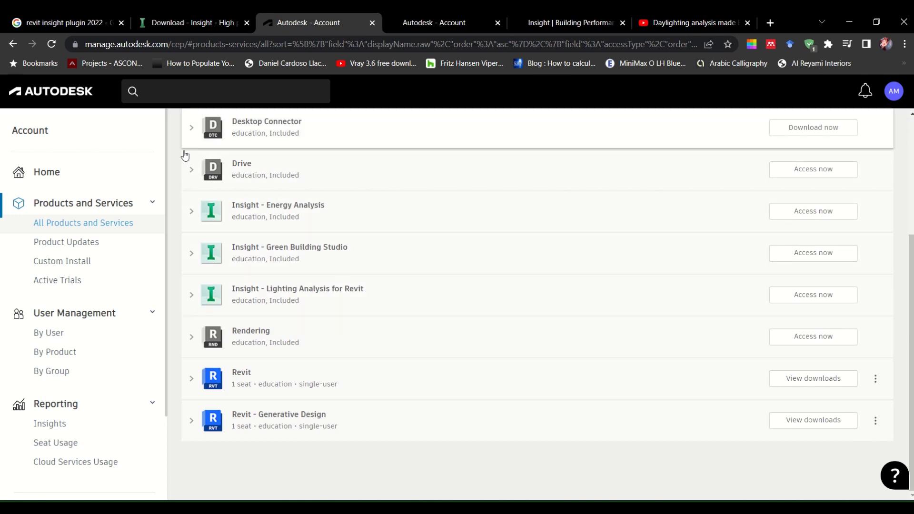
click(192, 211)
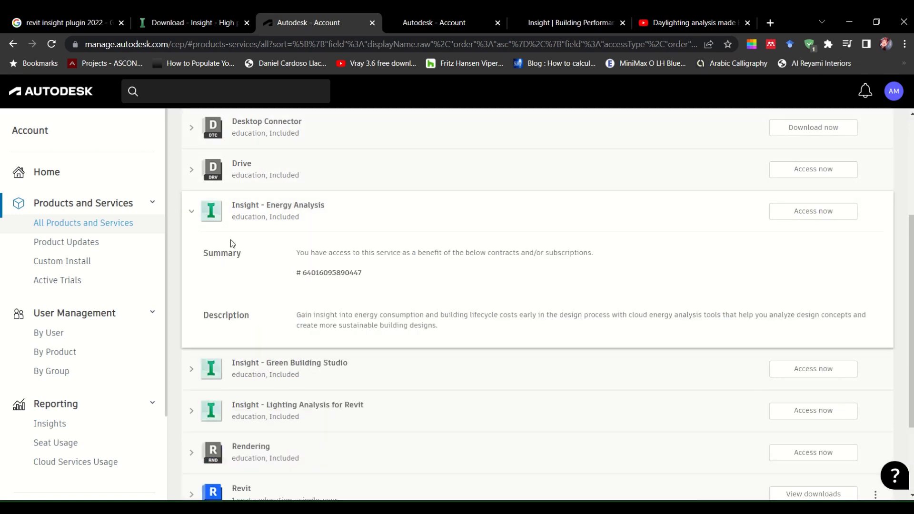
click(191, 211)
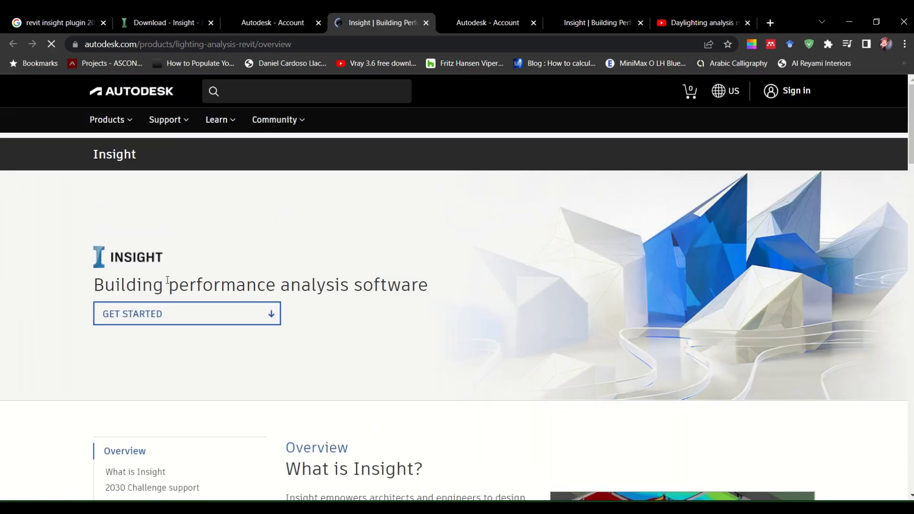
Scroll the Insight overview page down to its subscriber Get started section
scroll(357, 316, down, 6)
scroll(370, 327, down, 6)
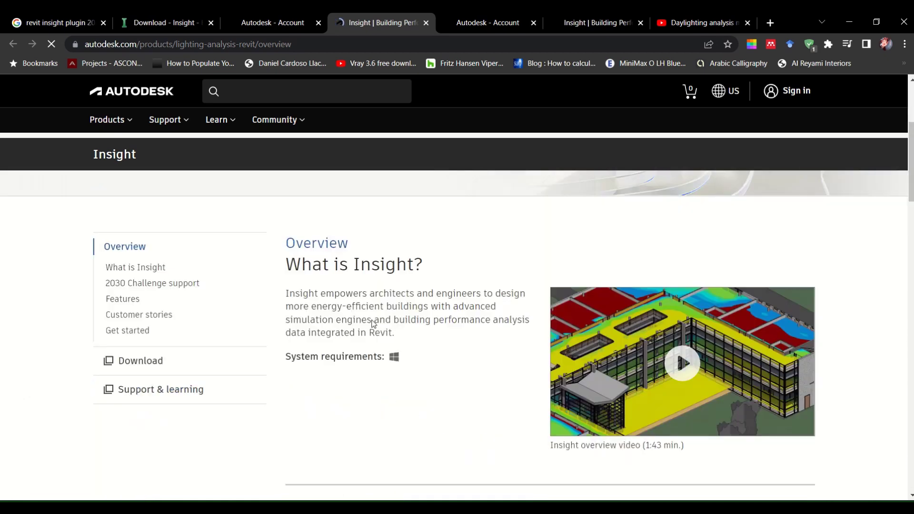
scroll(554, 369, down, 5)
scroll(562, 288, down, 6)
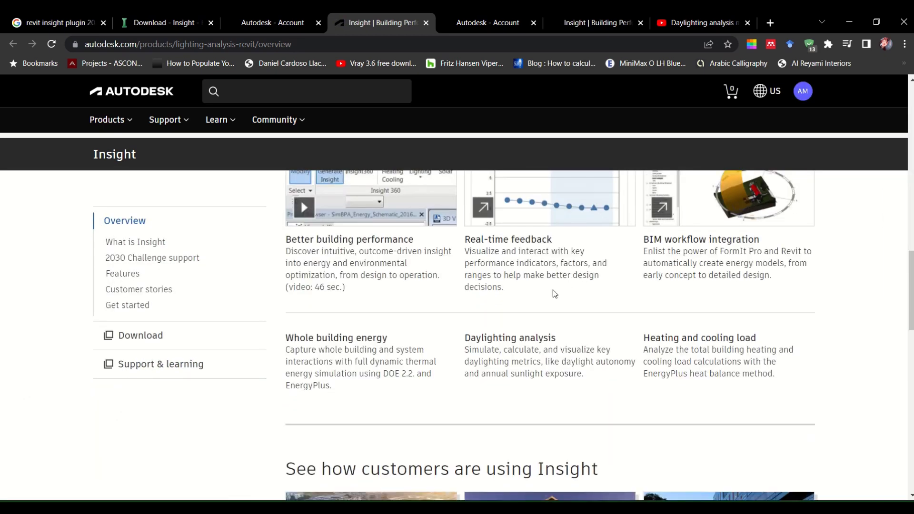
scroll(615, 291, down, 9)
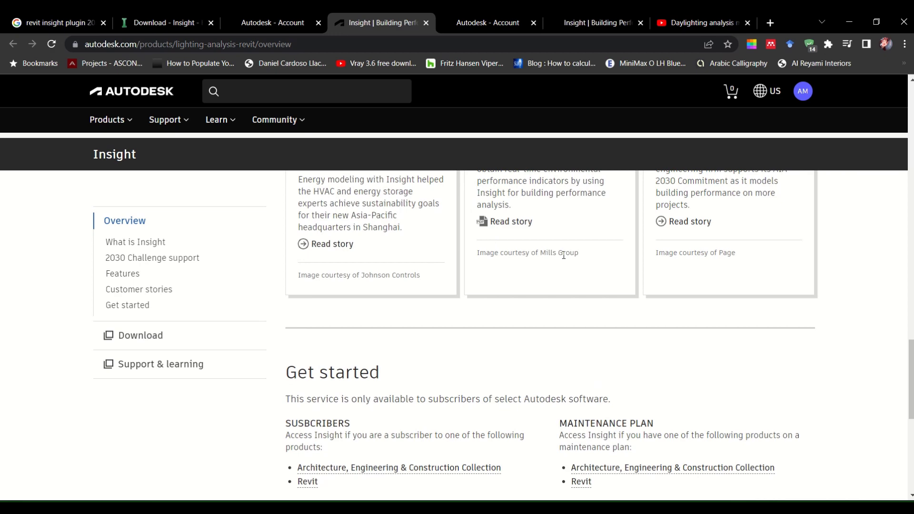
scroll(415, 267, down, 4)
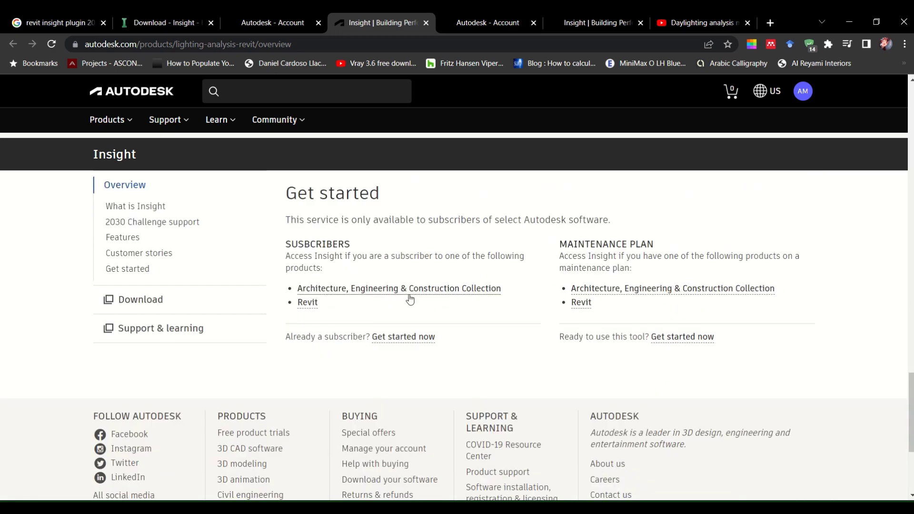
scroll(253, 328, up, 3)
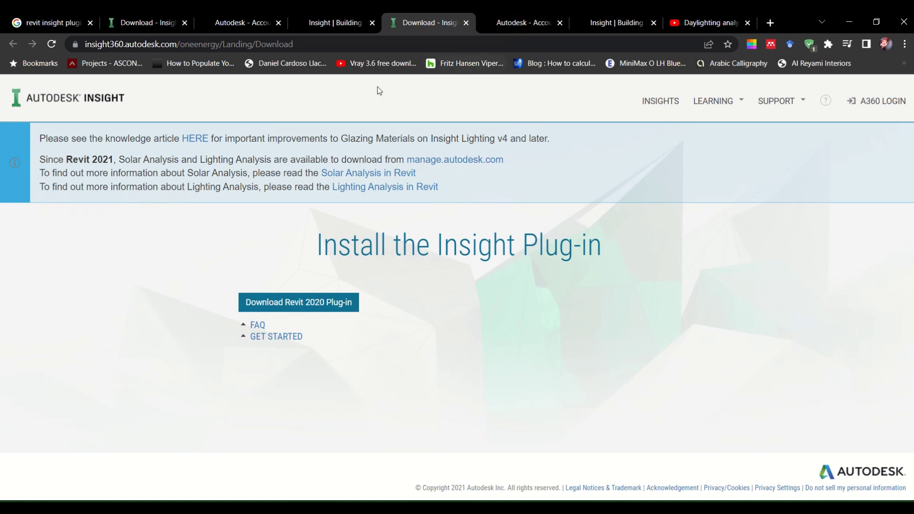
Expand Insight - Lighting Analysis for Revit in Products and Services and open Custom installs & deployment
click(309, 21)
click(222, 19)
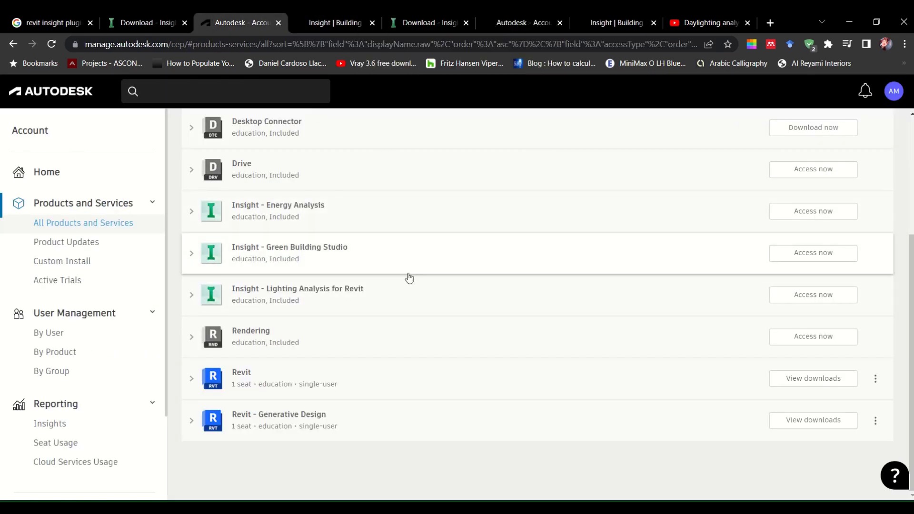
scroll(581, 272, up, 1)
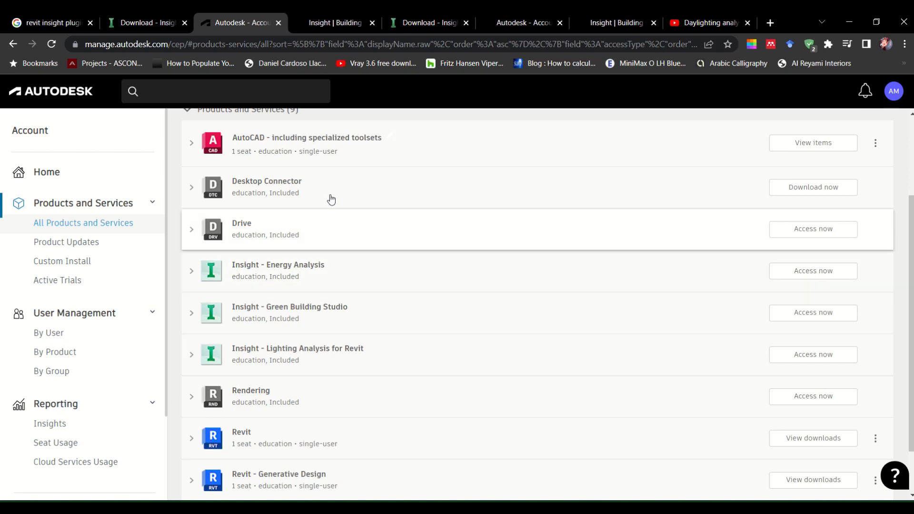
scroll(587, 292, up, 2)
scroll(327, 302, down, 1)
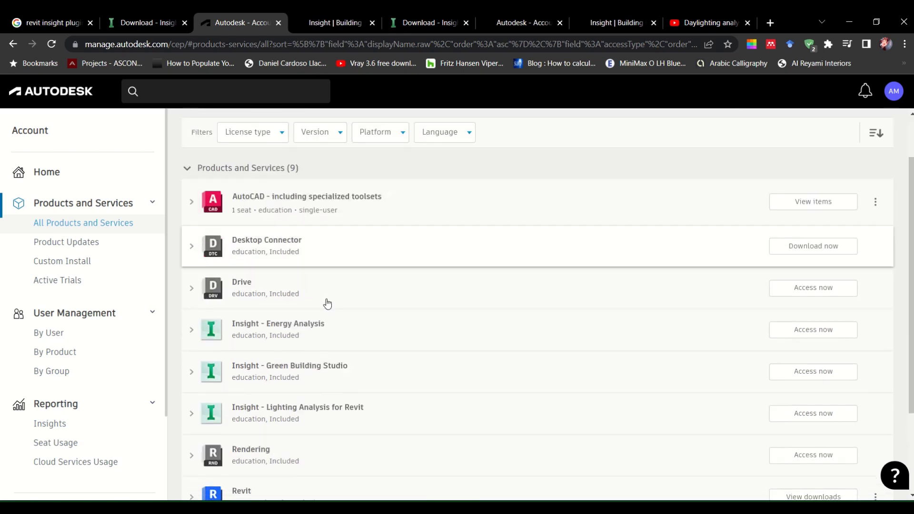
scroll(276, 412, down, 2)
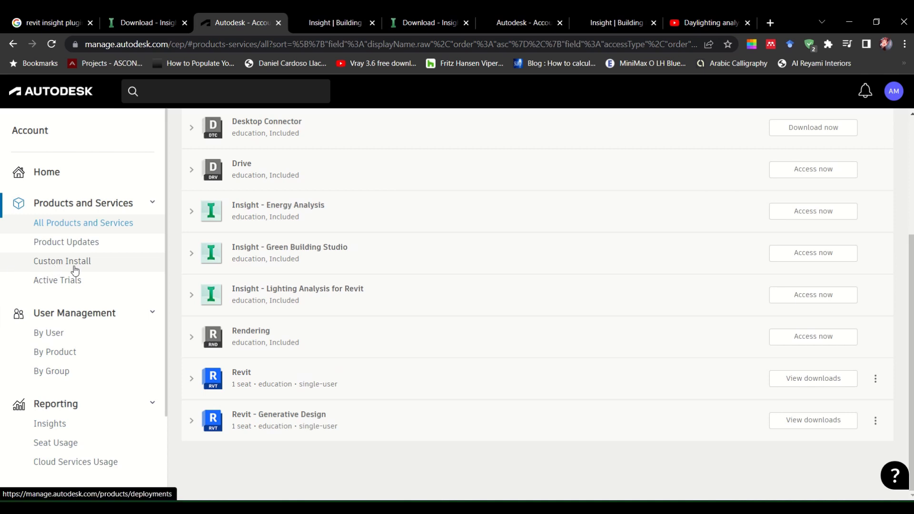
click(193, 296)
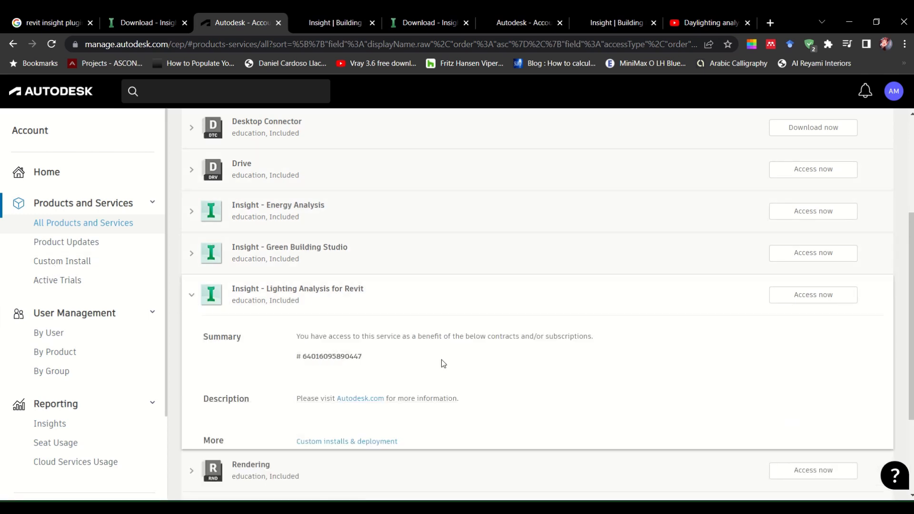
scroll(311, 342, down, 2)
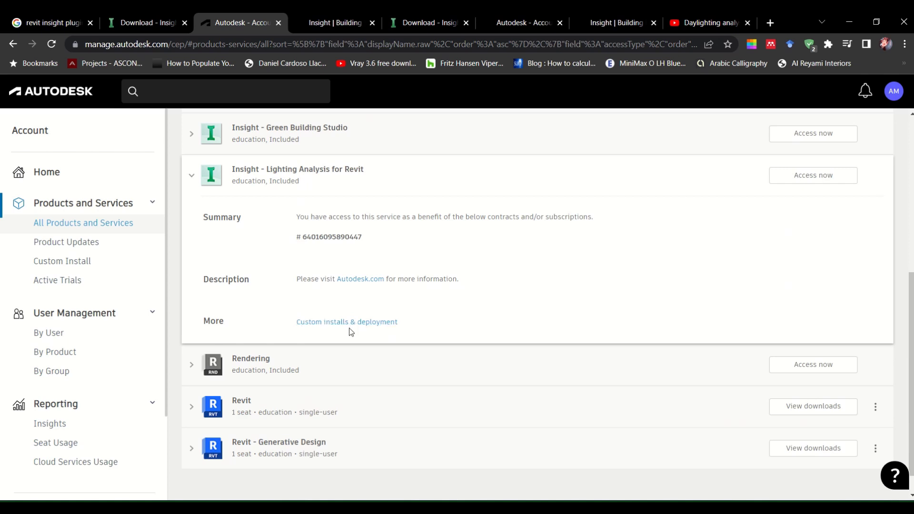
click(388, 326)
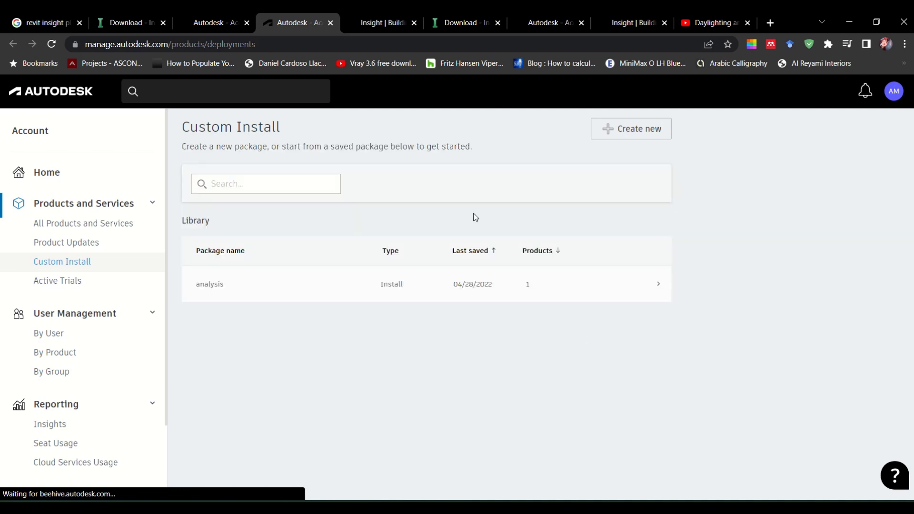
mouse_move(198, 288)
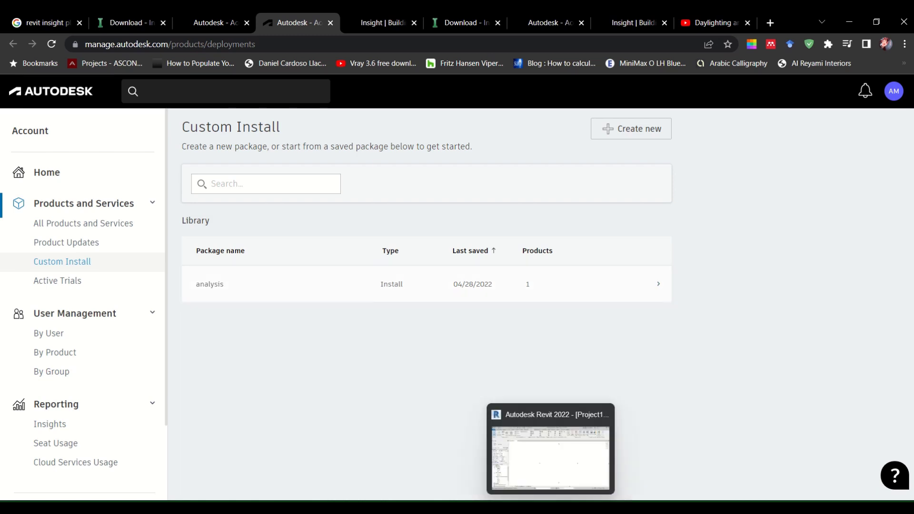
click(528, 470)
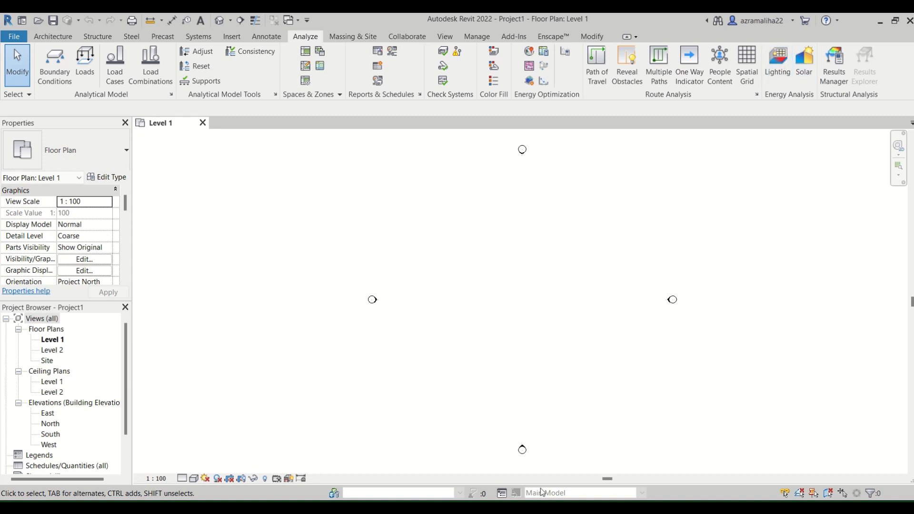
click(538, 457)
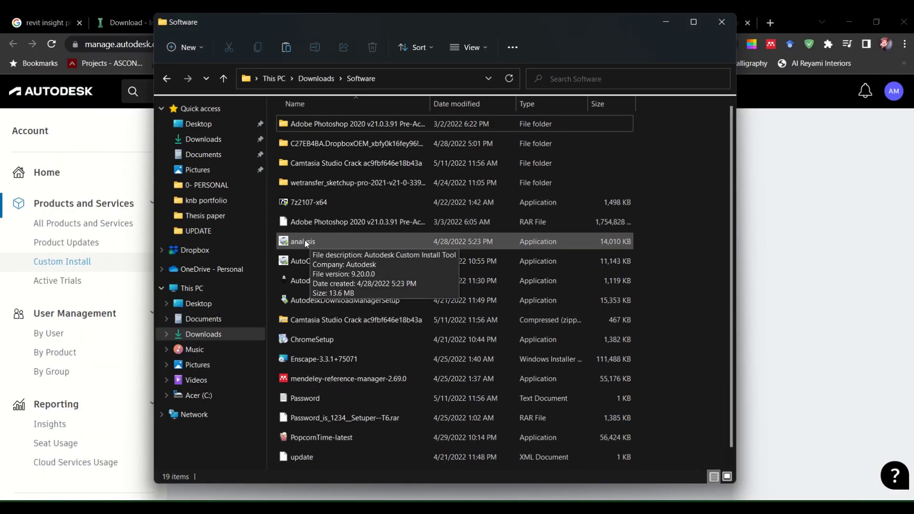
click(665, 24)
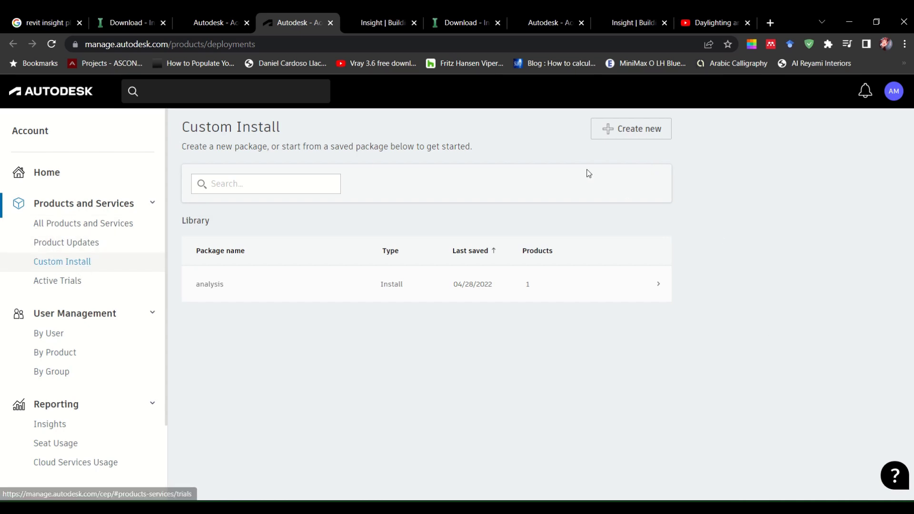
Start a new custom install package and add Revit to it
click(636, 139)
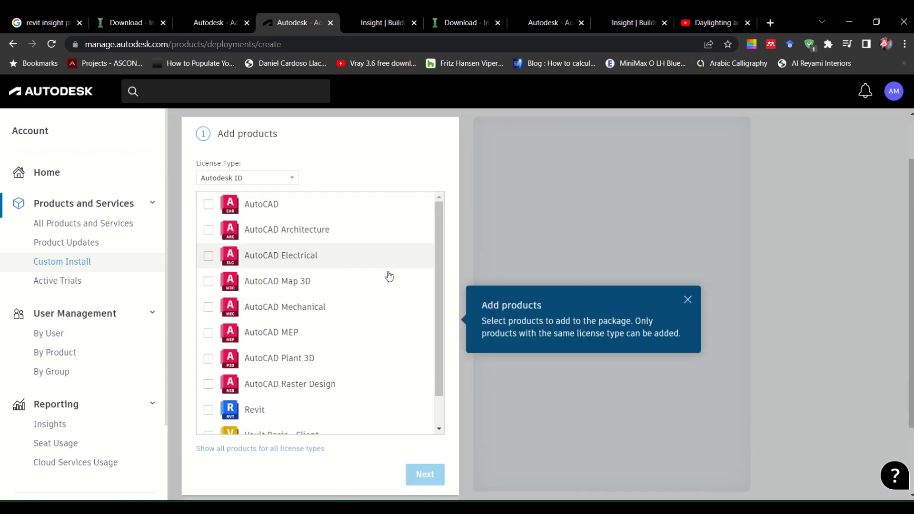
scroll(336, 294, down, 1)
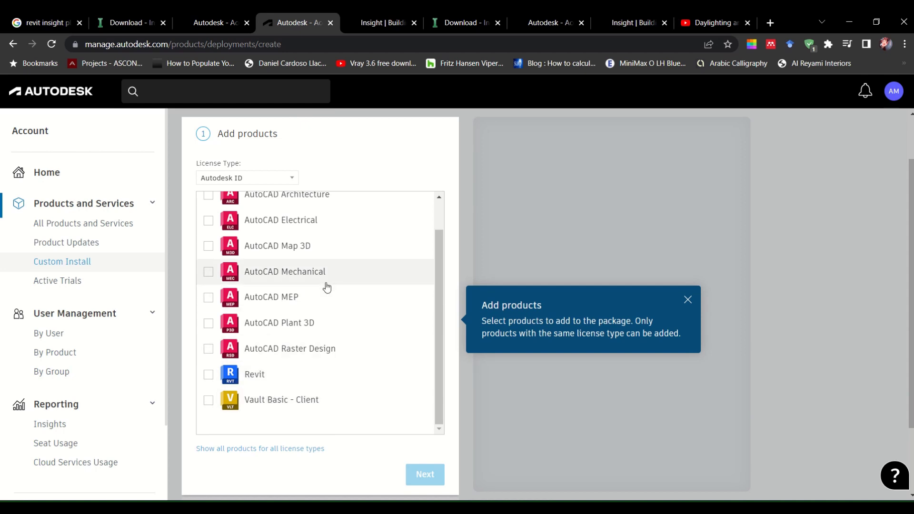
click(688, 300)
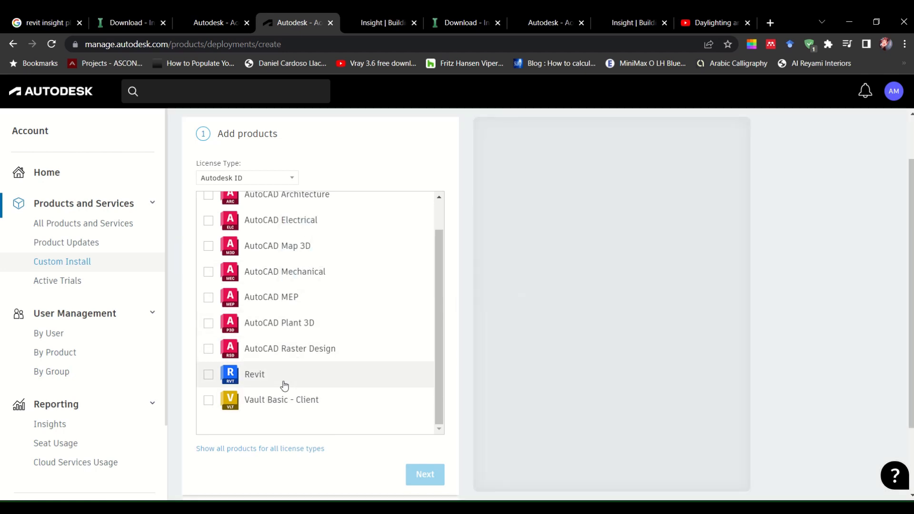
click(209, 376)
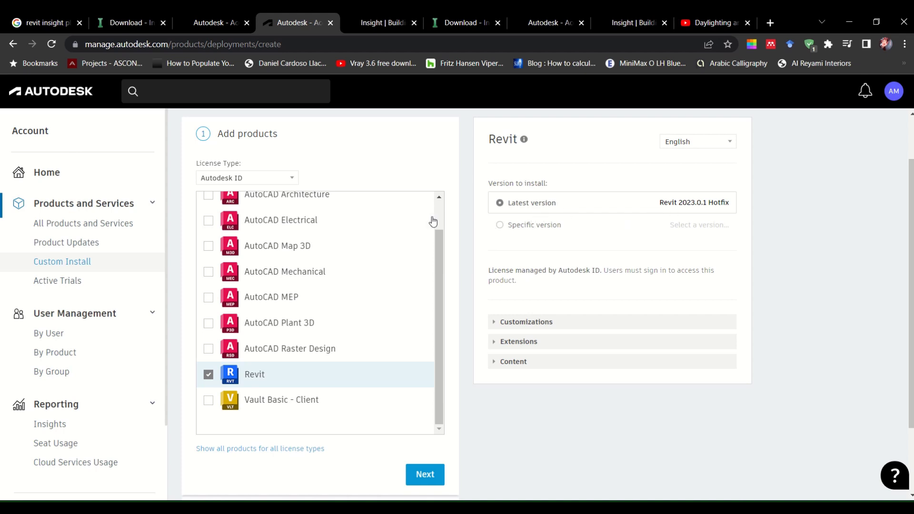
Set Revit to install the specific version Revit 2022 instead of the latest release
click(501, 226)
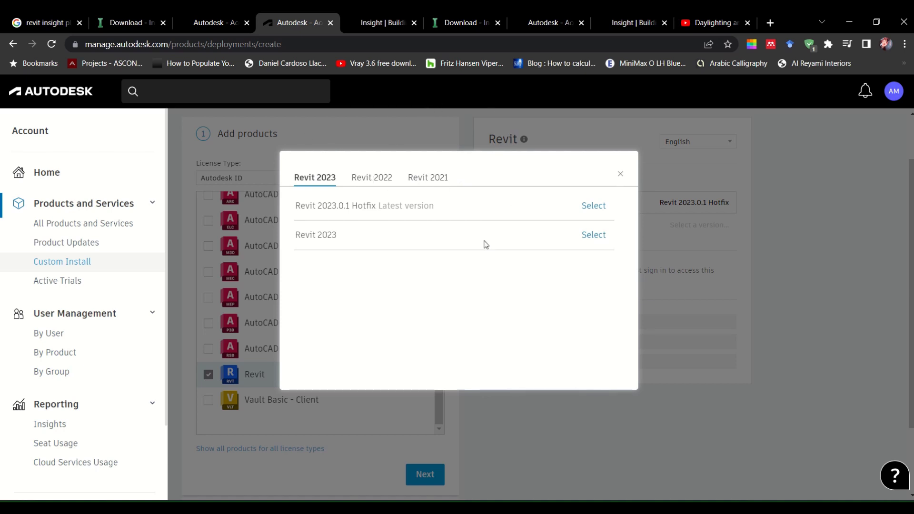
click(384, 186)
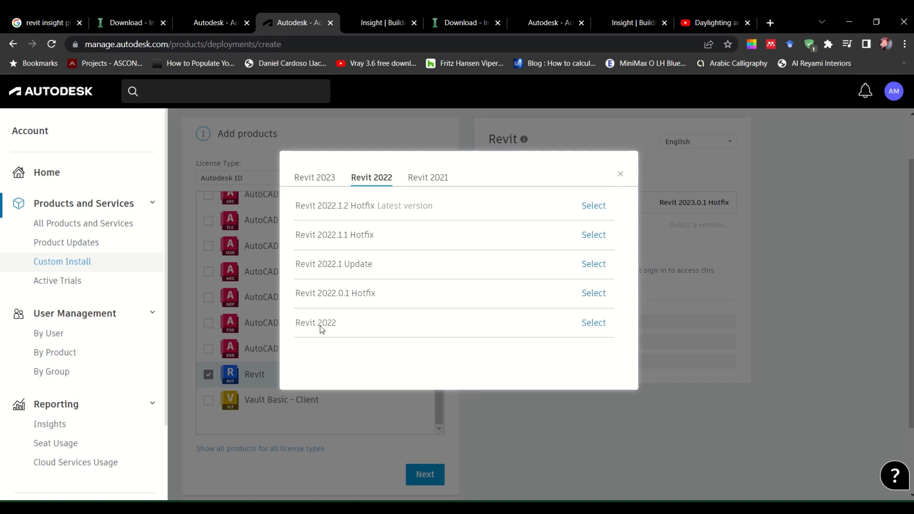
click(592, 325)
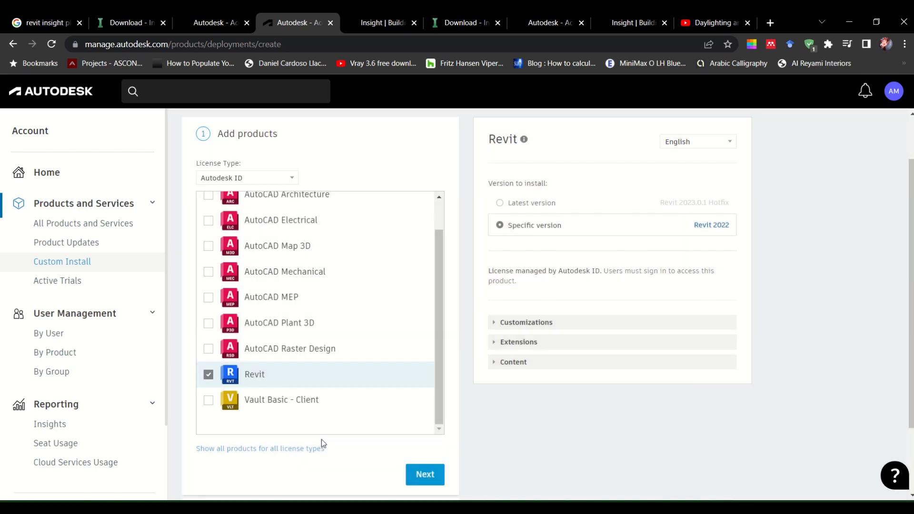
scroll(550, 292, down, 1)
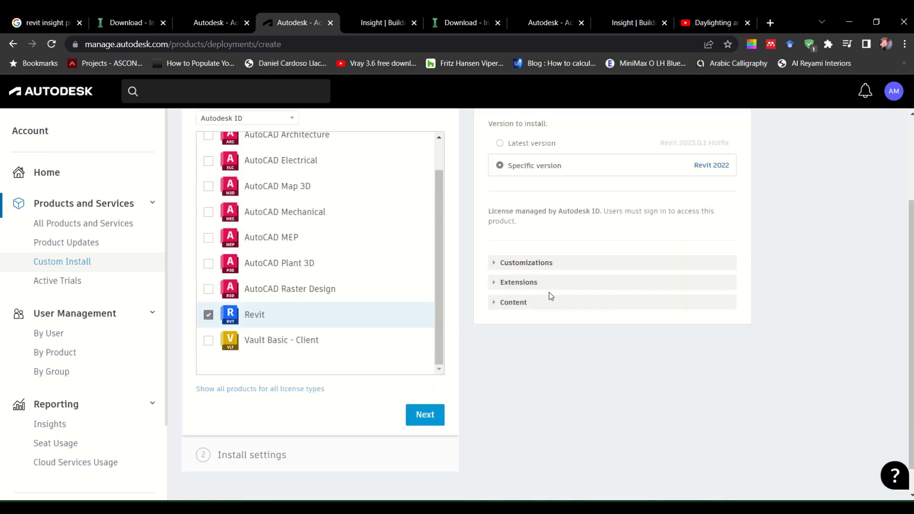
click(520, 262)
scroll(668, 291, down, 3)
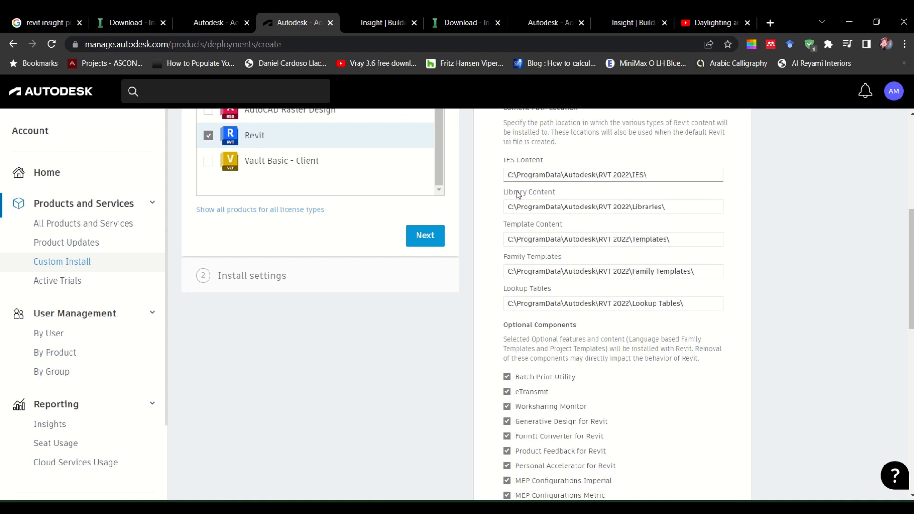
scroll(653, 350, down, 2)
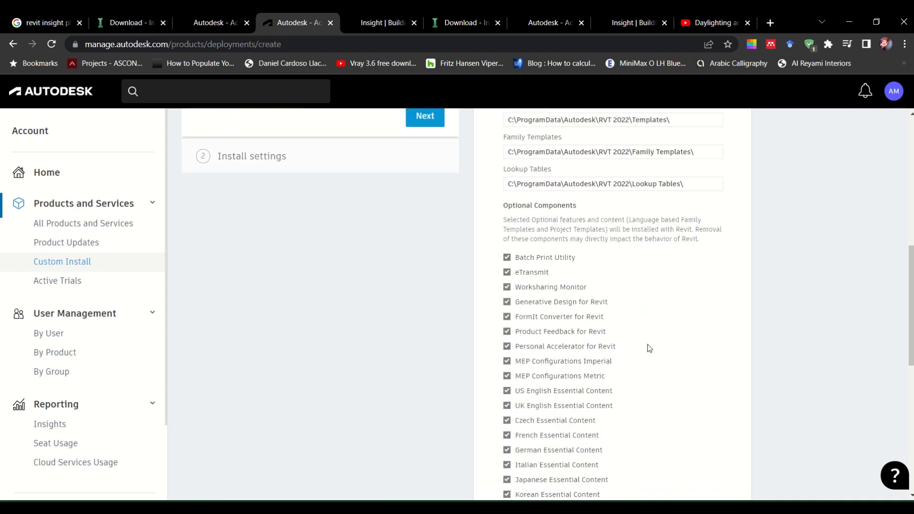
scroll(602, 296, down, 2)
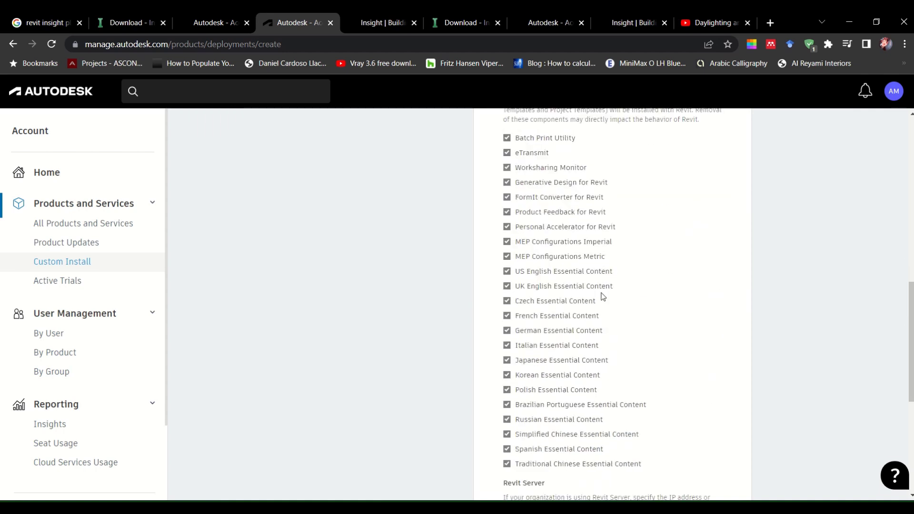
scroll(602, 296, down, 2)
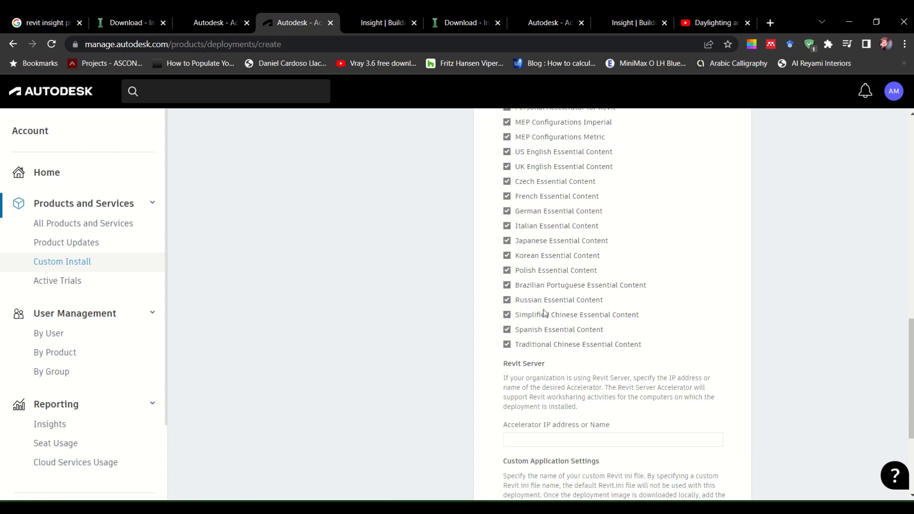
scroll(545, 313, up, 1)
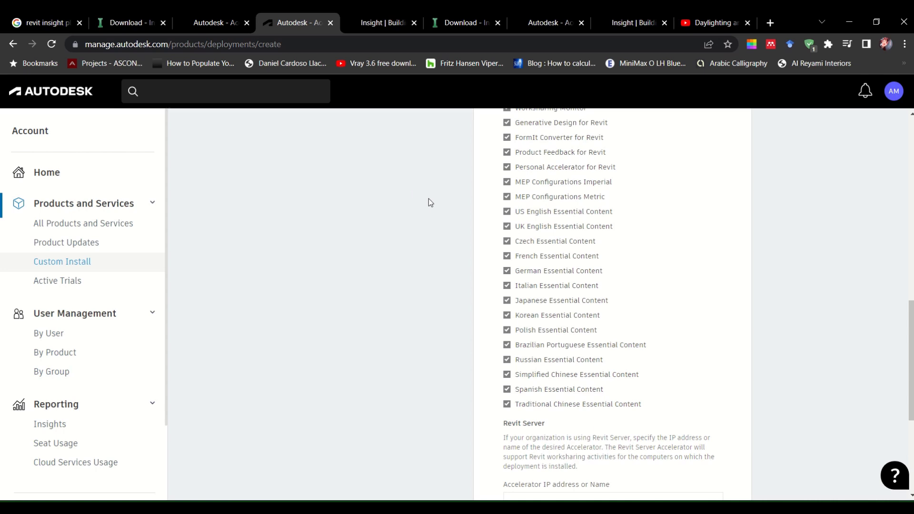
scroll(490, 278, up, 4)
scroll(561, 258, up, 2)
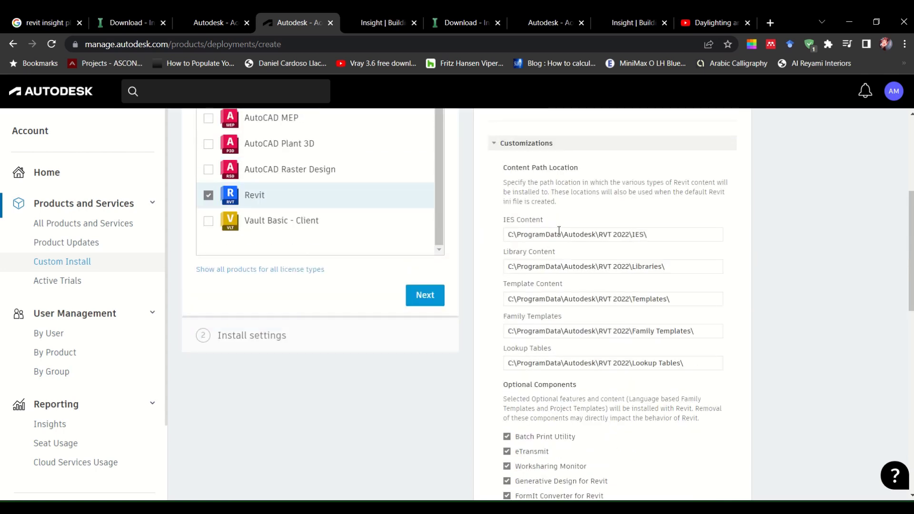
click(549, 148)
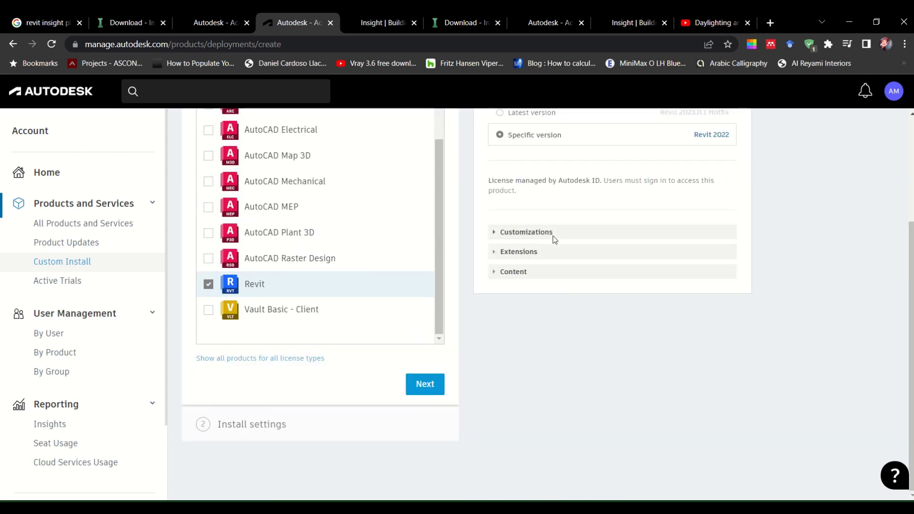
Tick the Lighting Analysis for Revit 2022 and Solar Analysis for Revit 2022 extensions
click(524, 256)
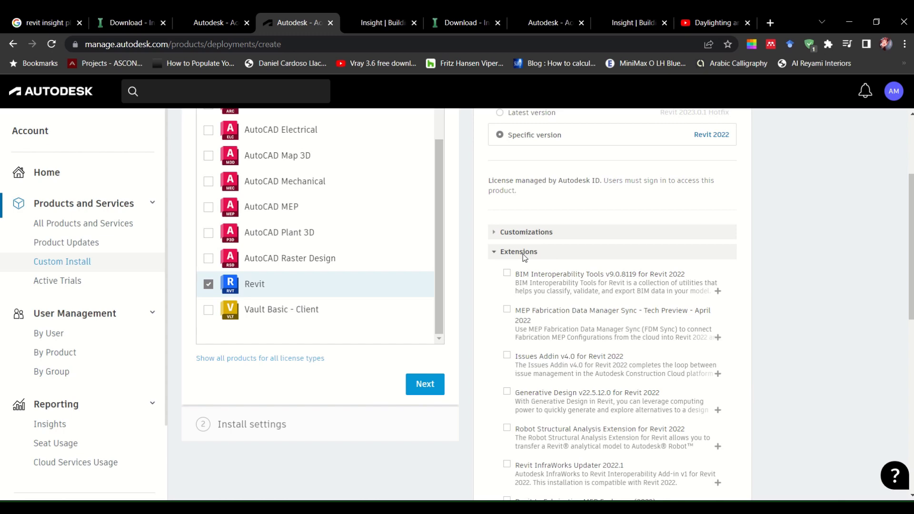
scroll(603, 299, down, 5)
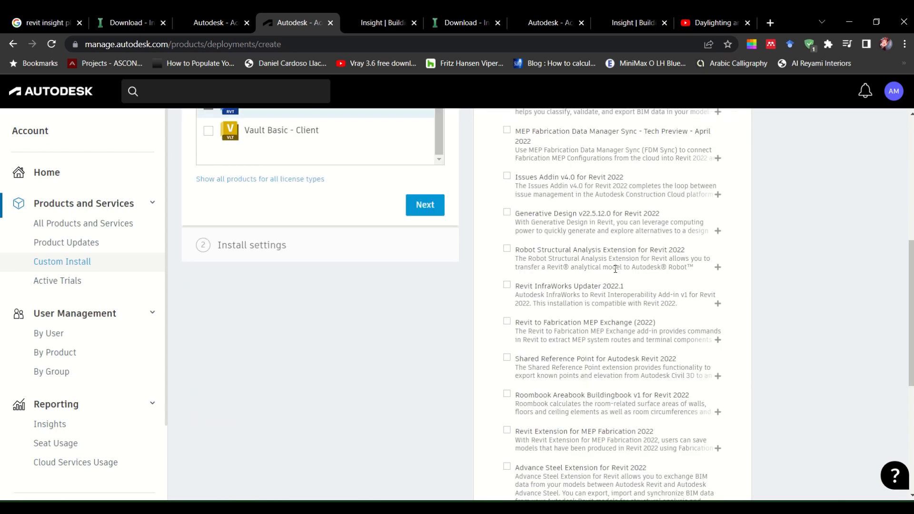
scroll(603, 299, down, 4)
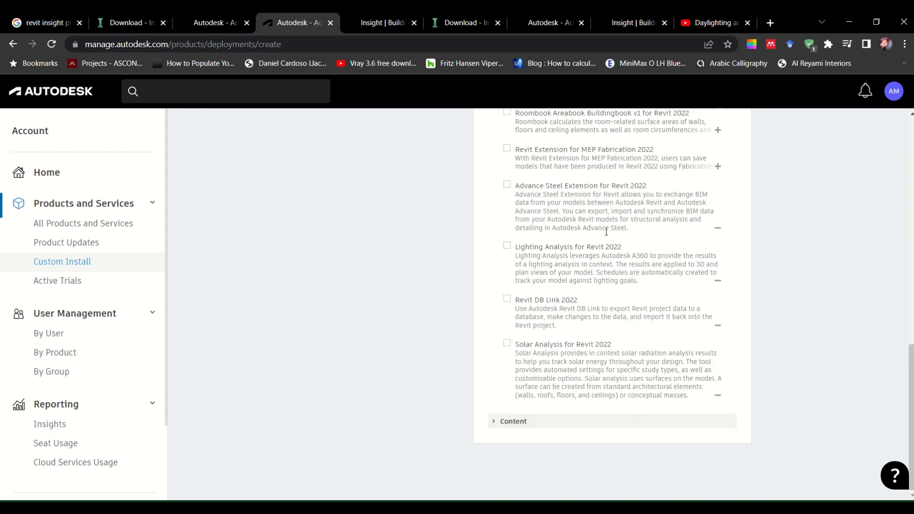
click(507, 246)
click(508, 345)
Review the package list and expand the Content section of available Revit content packs
scroll(652, 343, up, 3)
scroll(653, 343, up, 4)
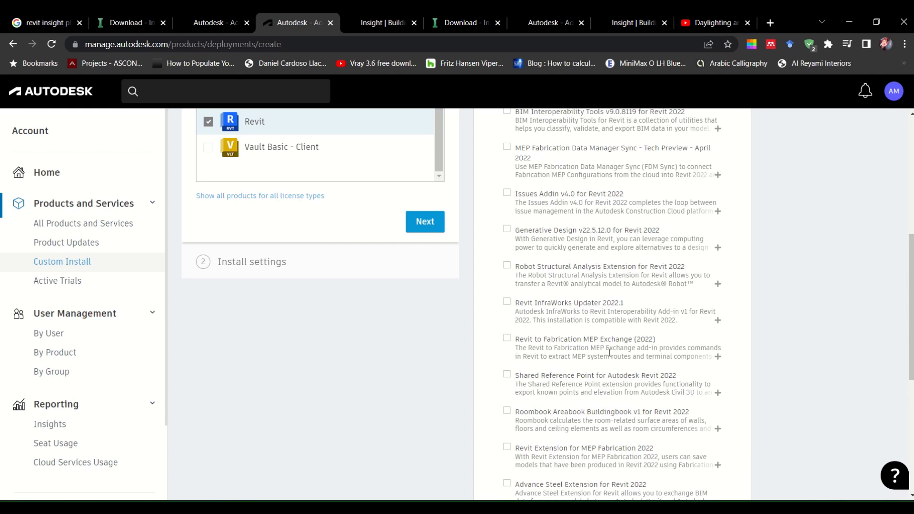
scroll(610, 353, down, 1)
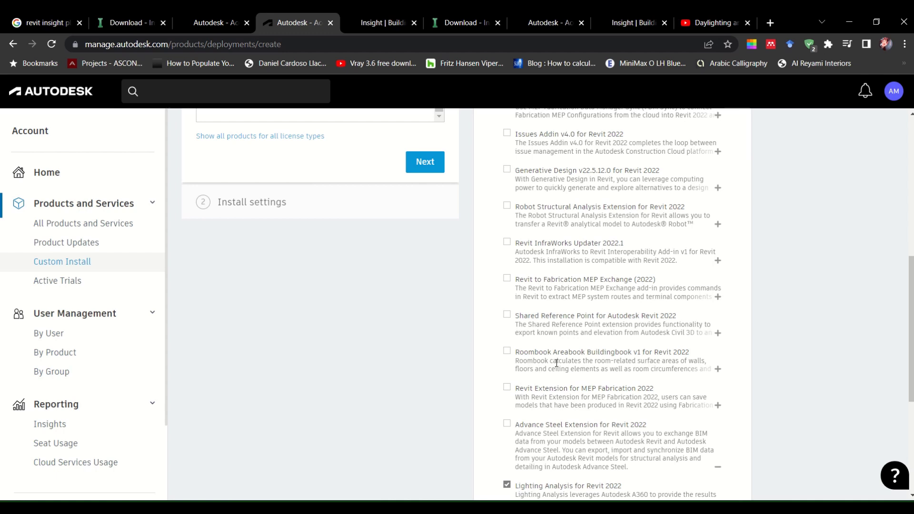
scroll(635, 363, down, 3)
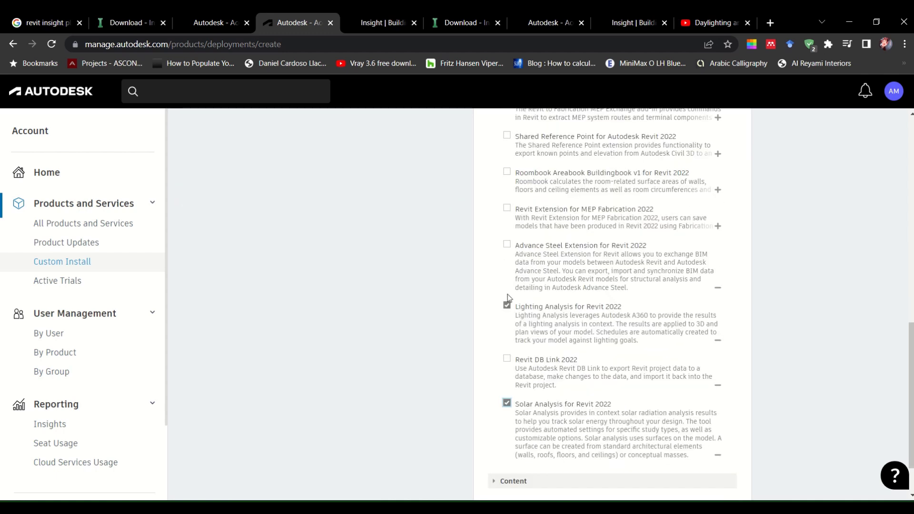
scroll(603, 242, down, 1)
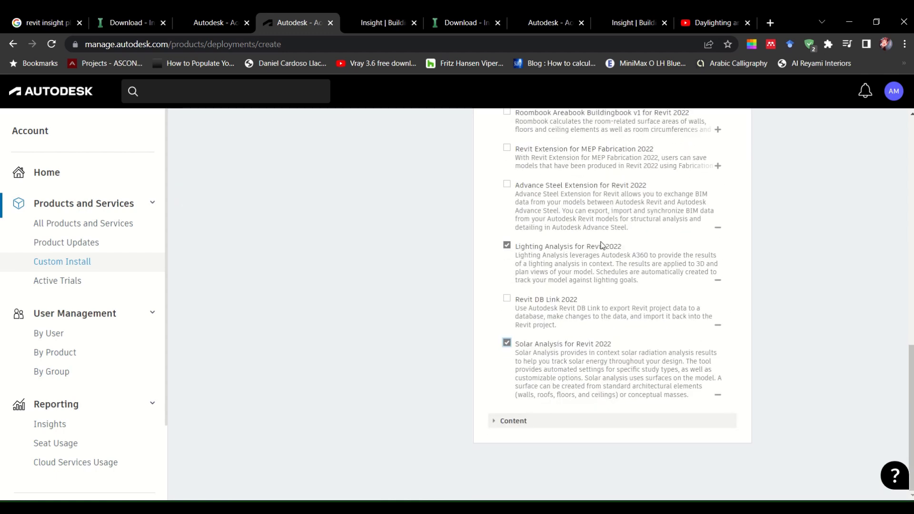
click(545, 426)
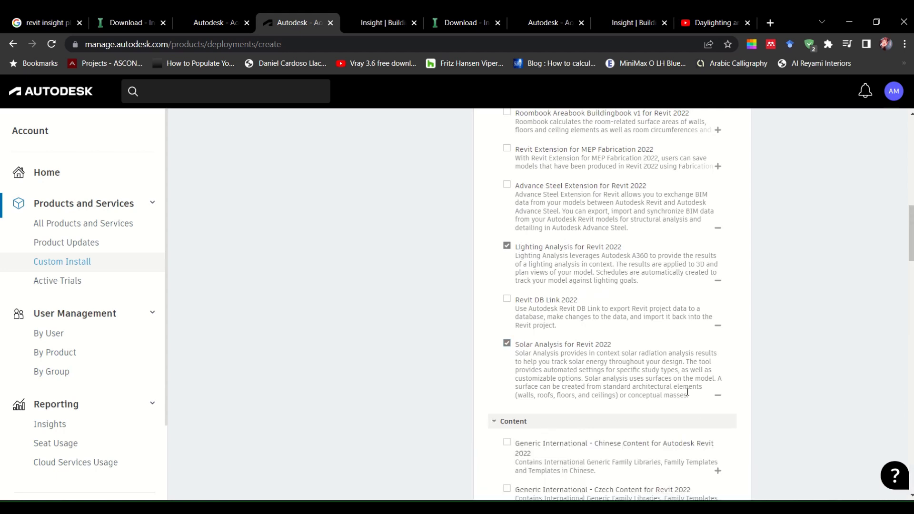
scroll(680, 394, down, 4)
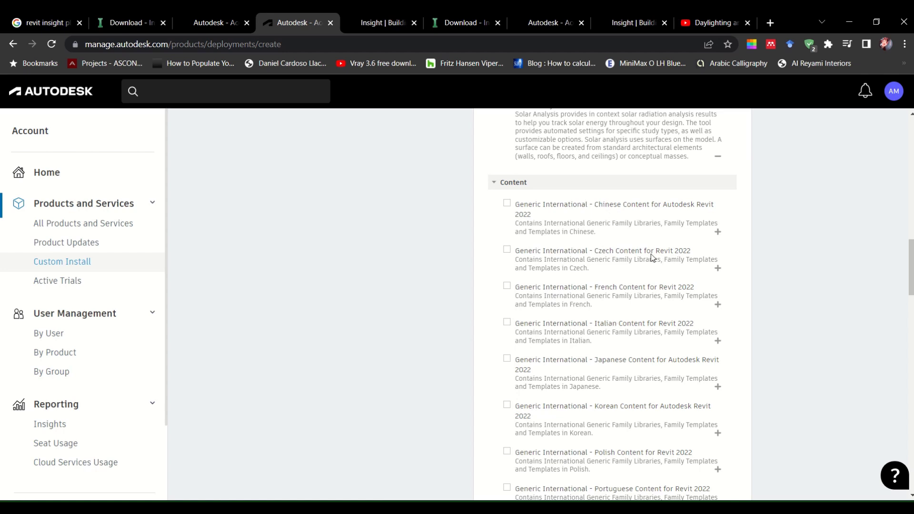
scroll(637, 283, down, 2)
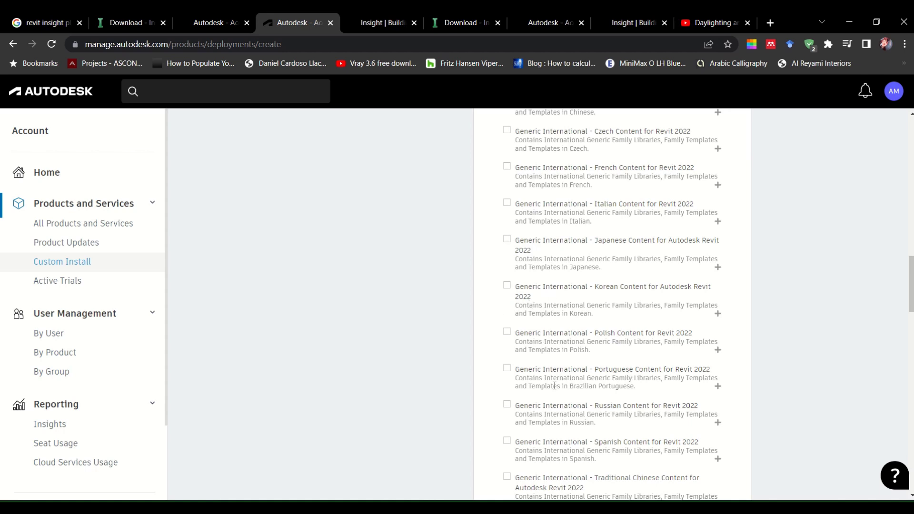
scroll(527, 359, down, 3)
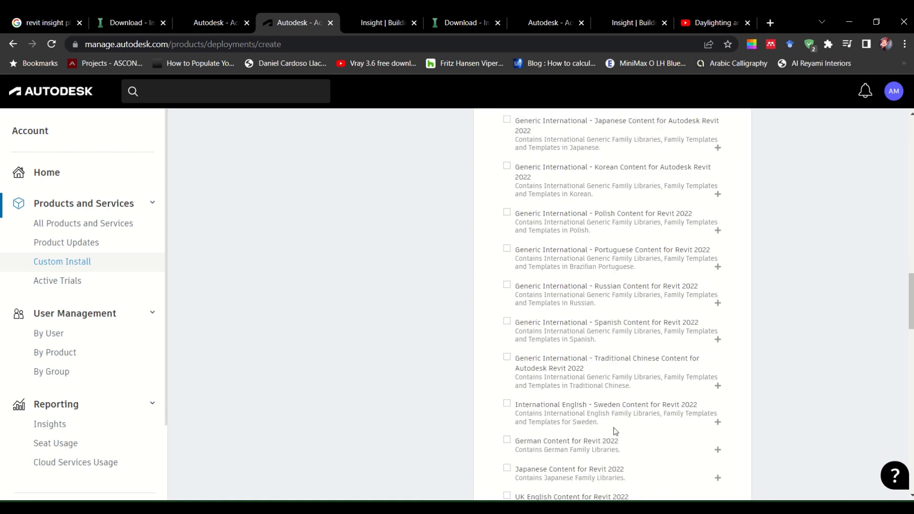
scroll(672, 402, down, 3)
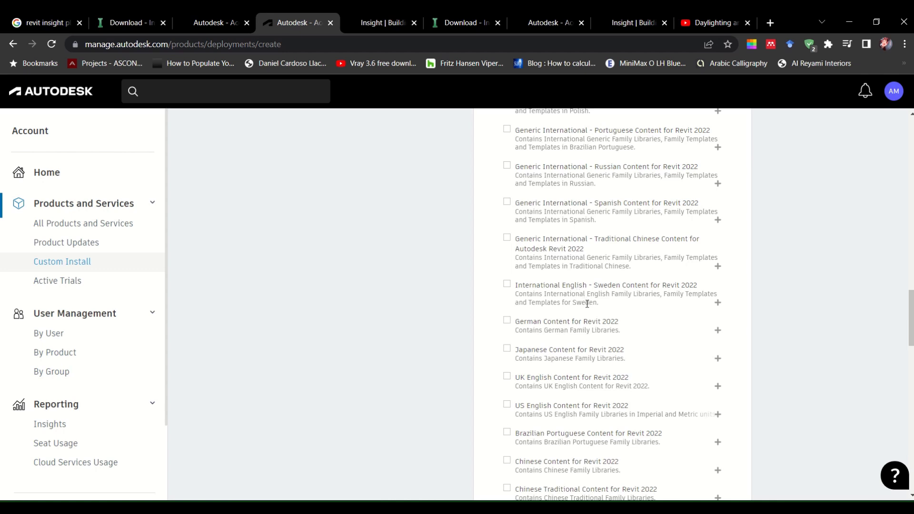
scroll(587, 304, down, 1)
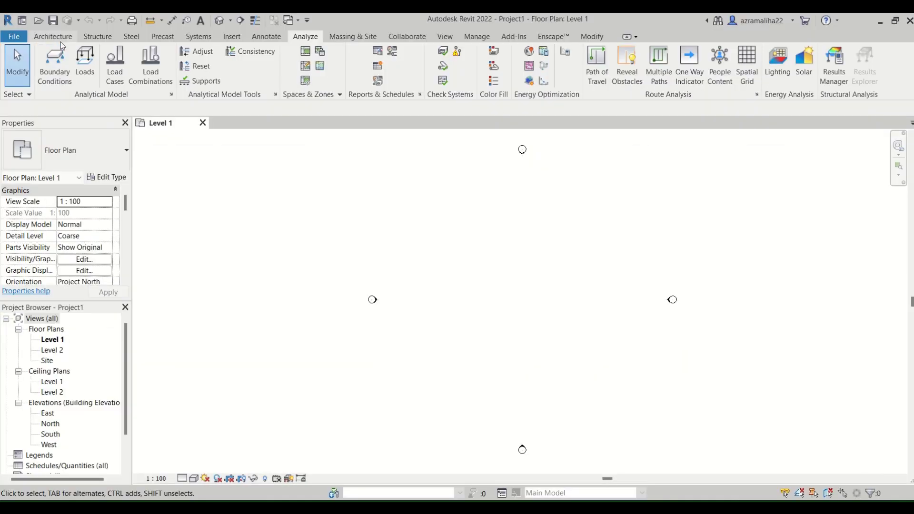
Start Place Component and browse Load Family to the Japanese route analysis families folder
click(52, 36)
click(119, 60)
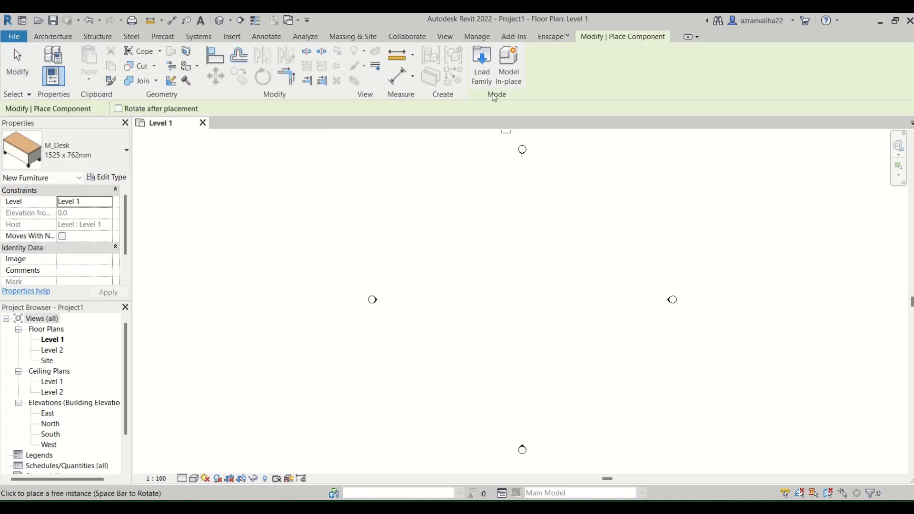
click(487, 83)
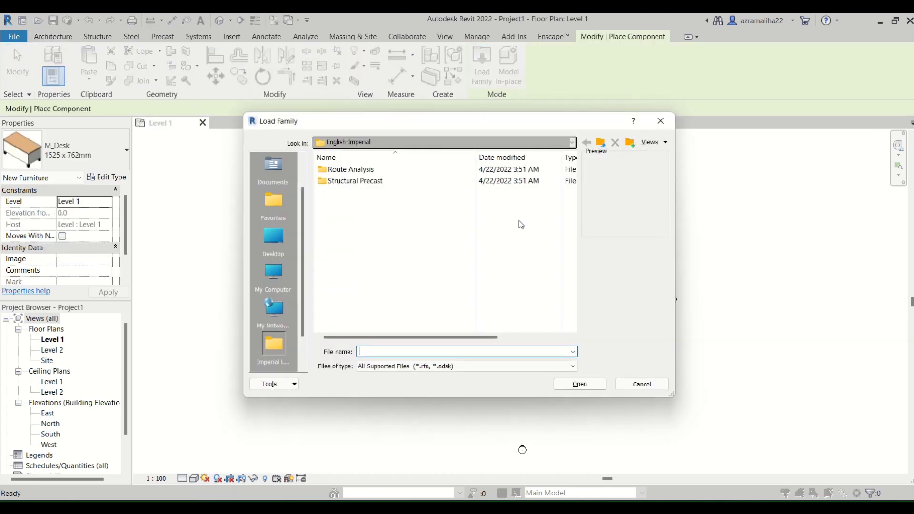
click(374, 142)
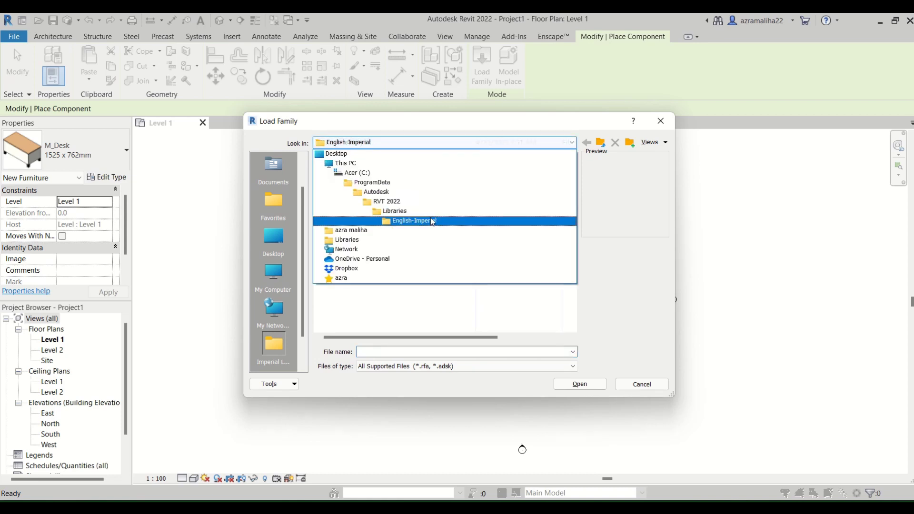
click(419, 210)
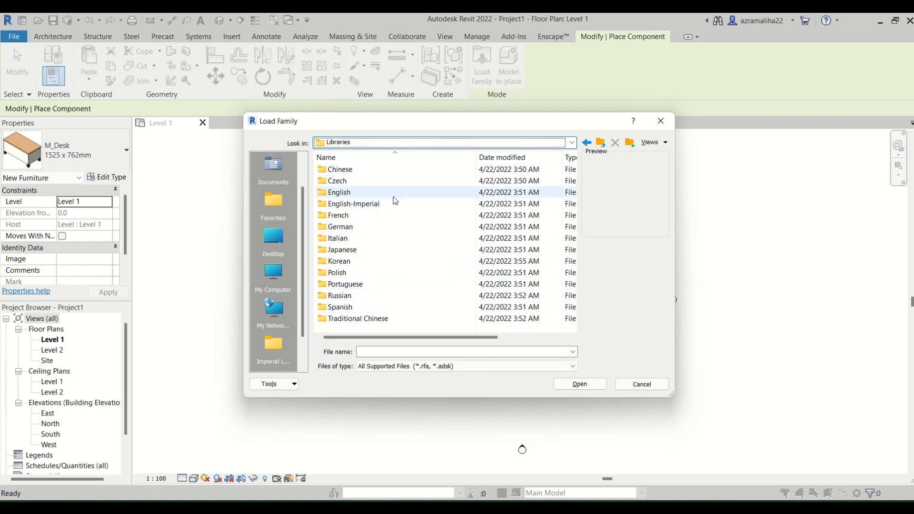
scroll(444, 250, right, 1)
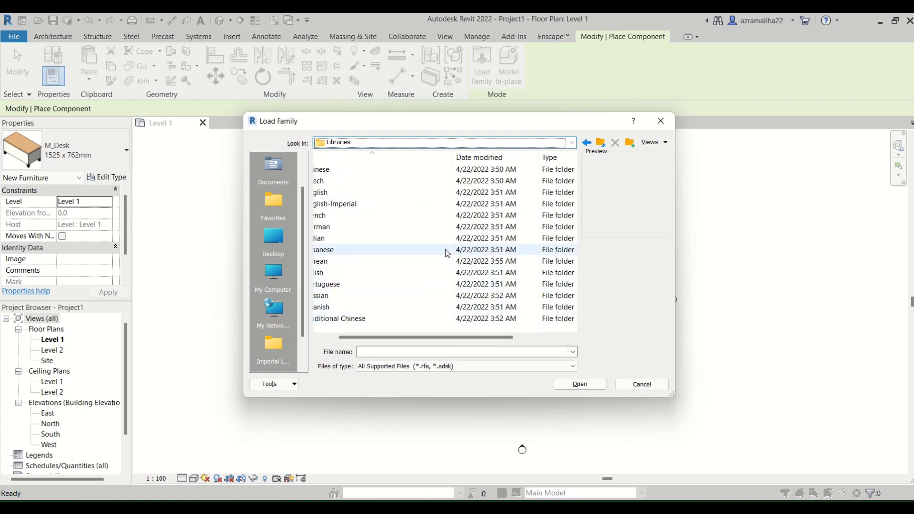
scroll(446, 283, left, 1)
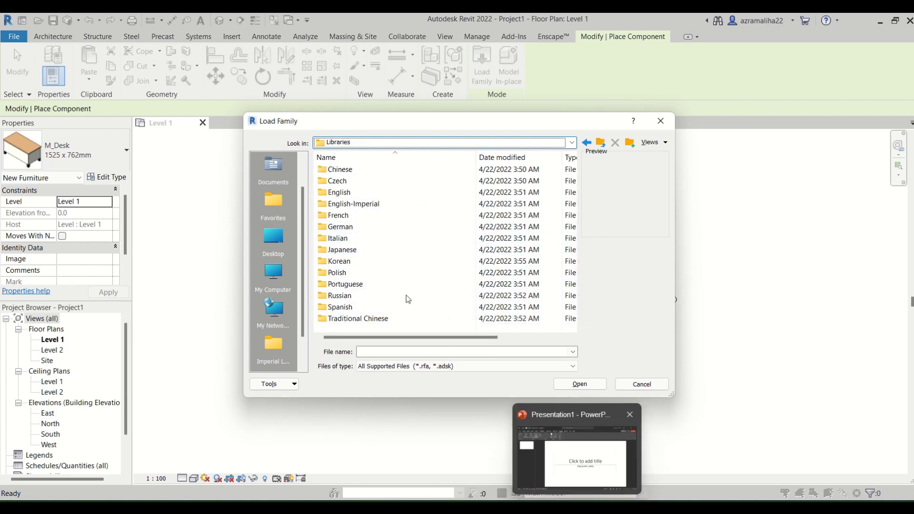
double_click(356, 249)
double_click(340, 170)
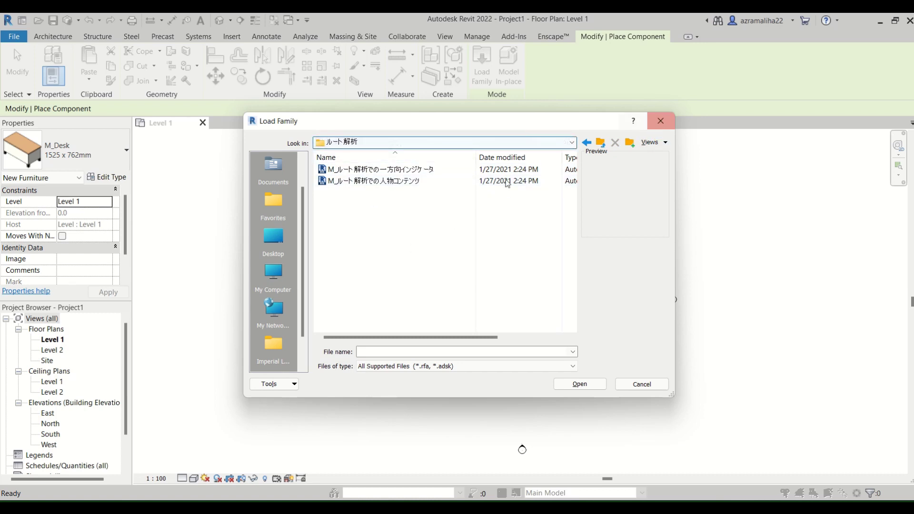
Cancel the family load, end desk placement, and bring up the Analyze tools
click(661, 121)
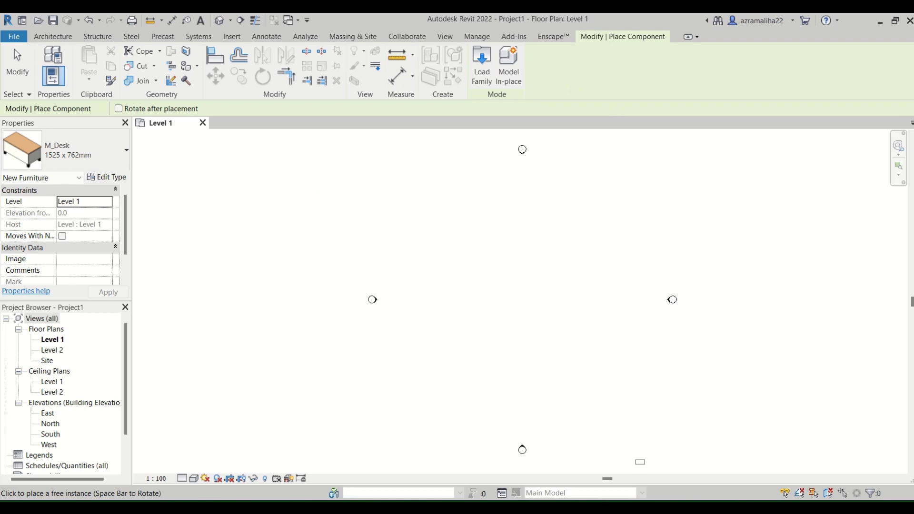
click(53, 36)
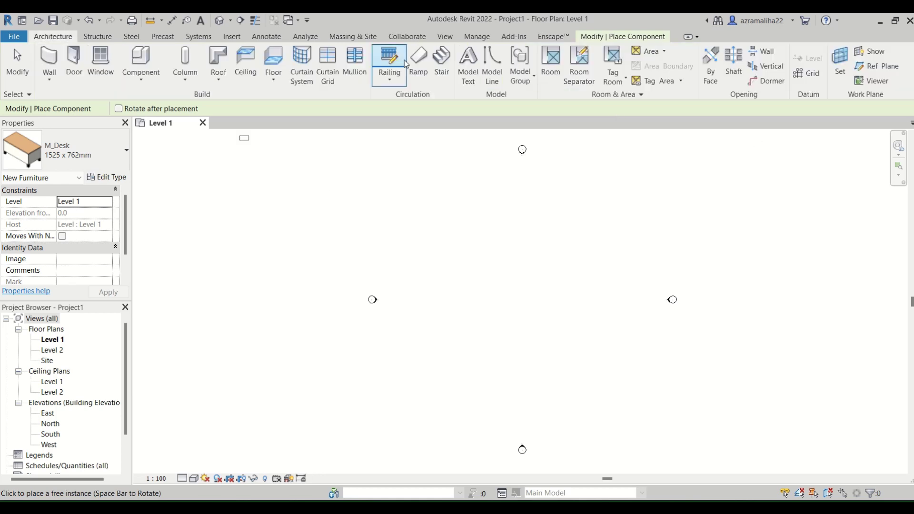
click(305, 36)
key(Escape)
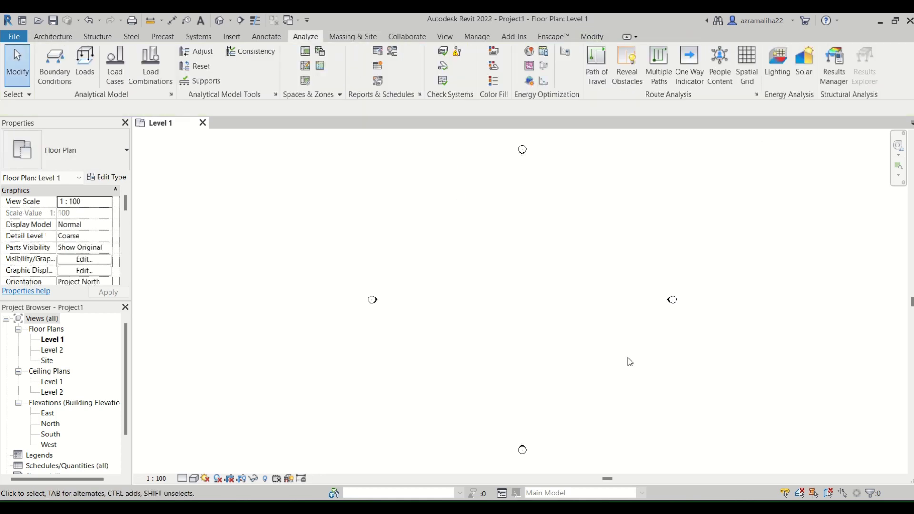
Return to the browser's Custom Install page and continue to the package's install settings
mouse_move(551, 513)
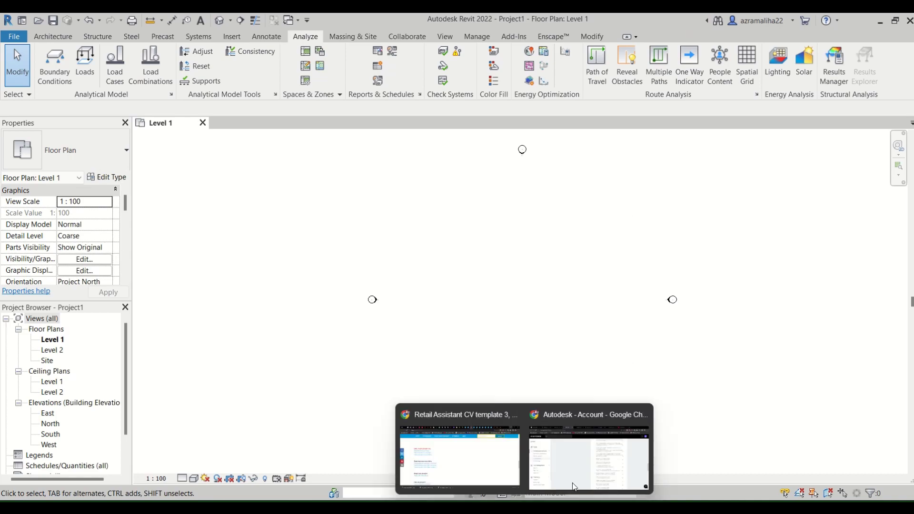
click(537, 453)
scroll(583, 237, down, 20)
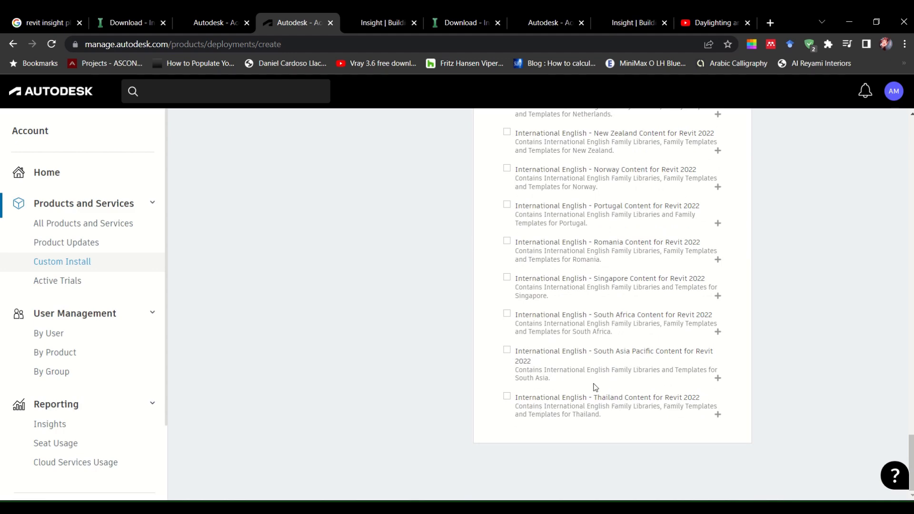
scroll(526, 276, up, 12)
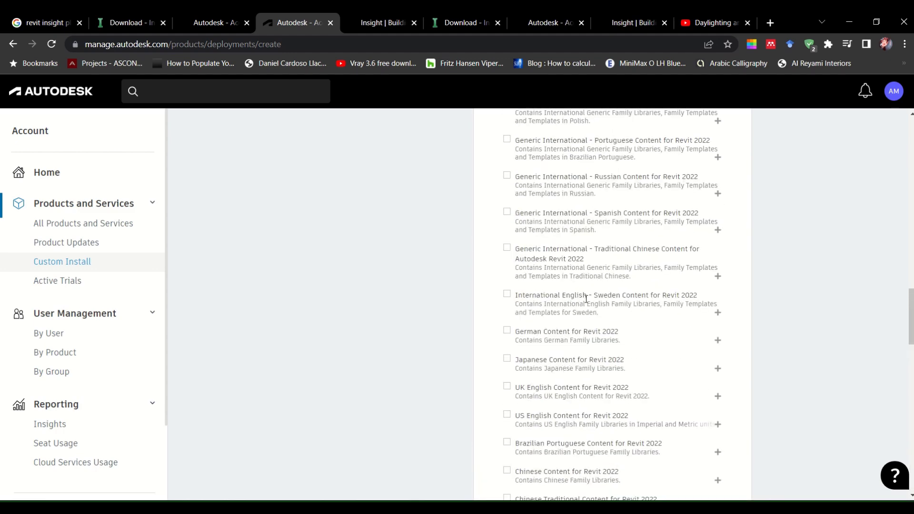
scroll(586, 299, up, 15)
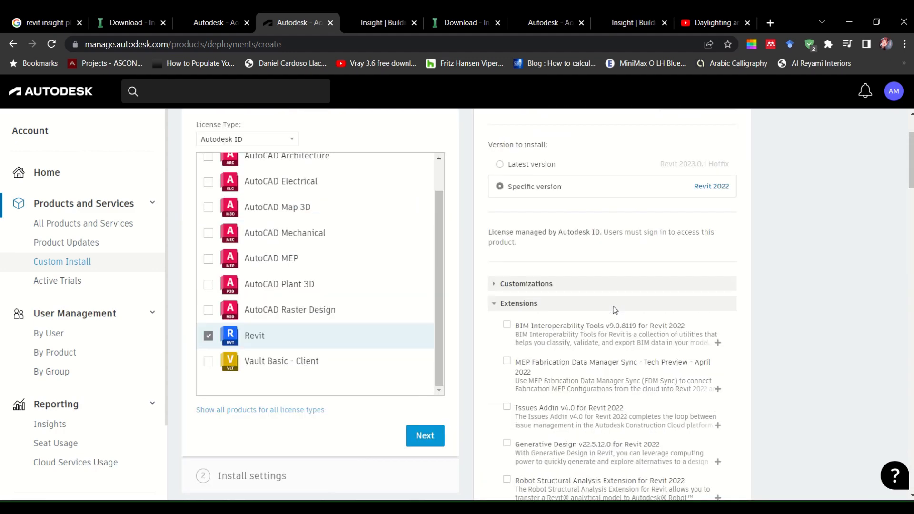
click(425, 445)
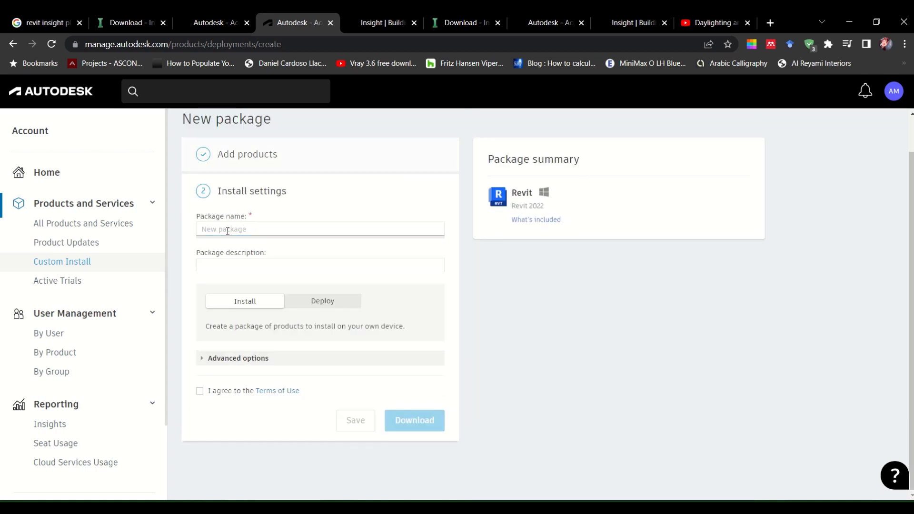
Accept the Terms of Use for the package and bring up the Software downloads folder
click(265, 233)
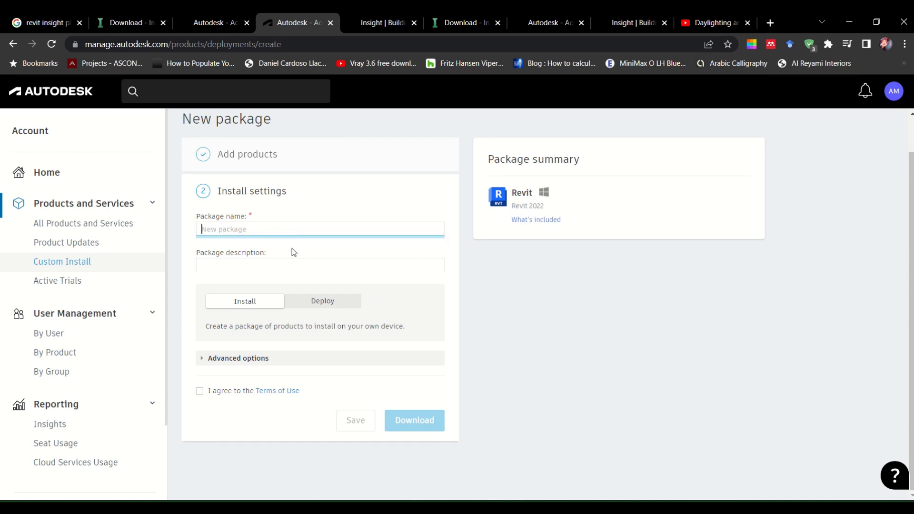
click(199, 392)
scroll(547, 259, up, 1)
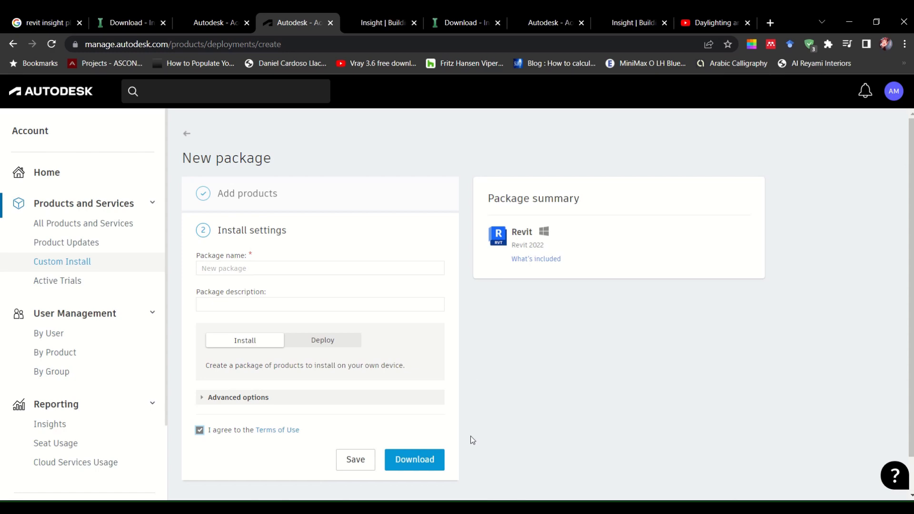
mouse_move(472, 508)
click(472, 453)
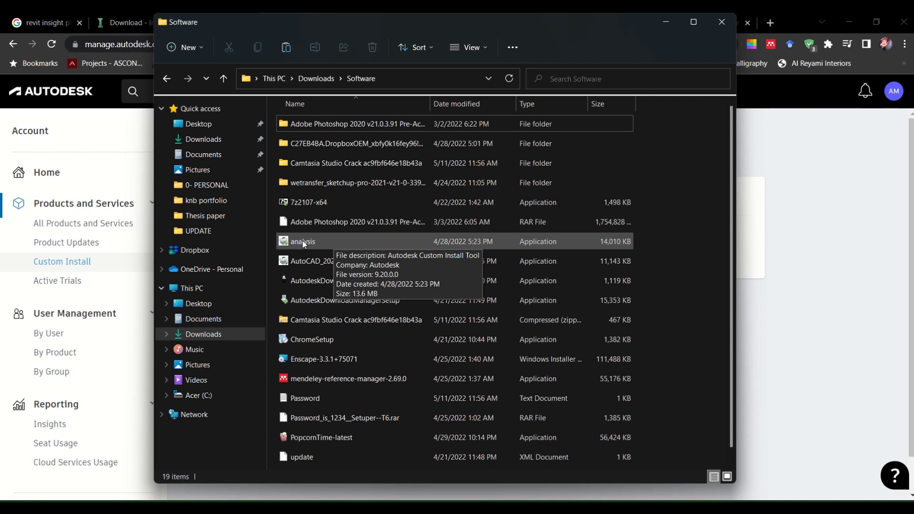
Launch the 'analysis' custom install tool, close the Software folder, and return to Revit 2022
double_click(324, 241)
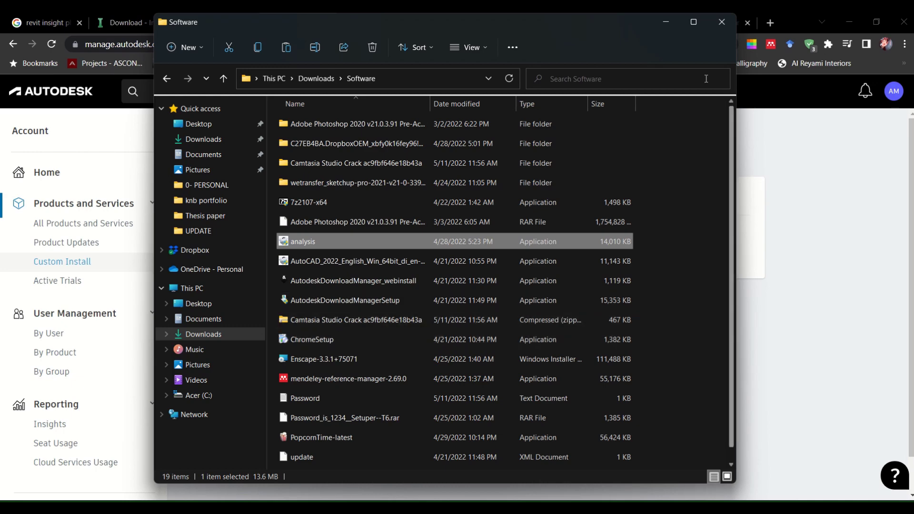
click(722, 22)
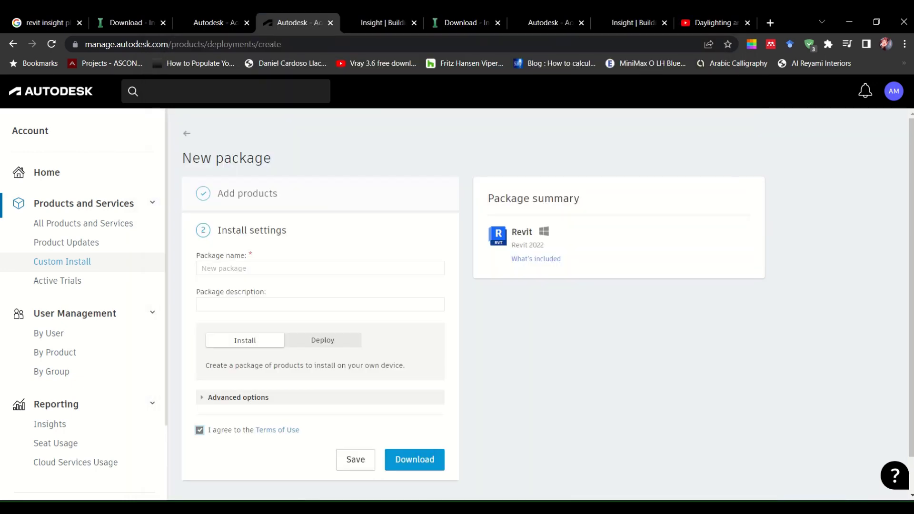
click(552, 453)
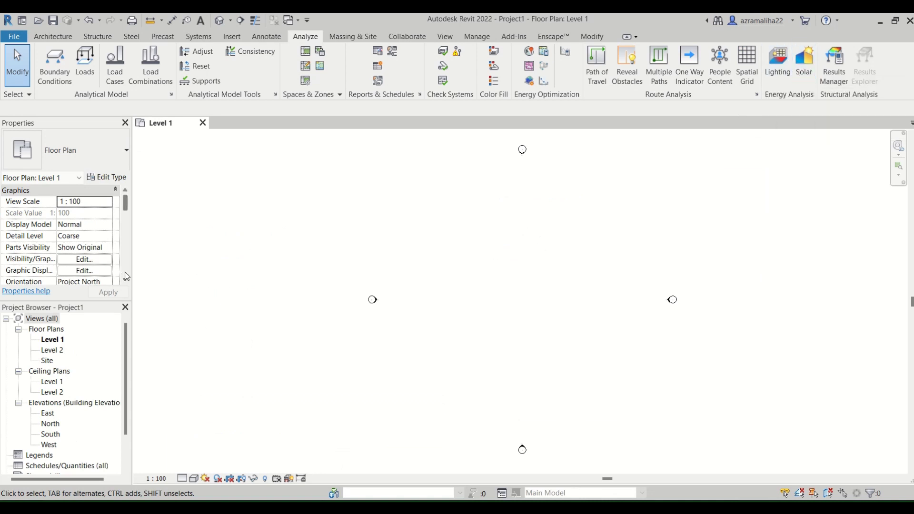
Draw a 12800 × 7800 rectangle of walls on Level 1 and start a Roof by Footprint
click(53, 36)
scroll(555, 324, up, 1)
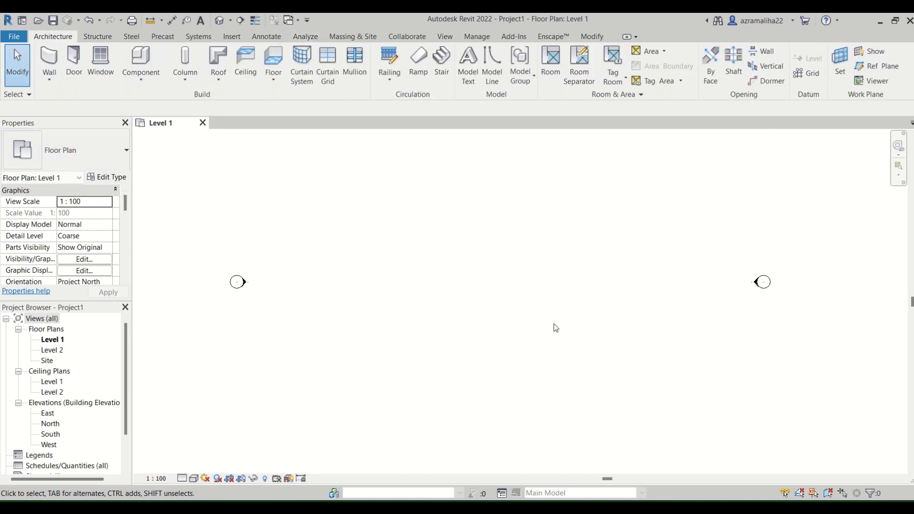
click(57, 59)
click(496, 56)
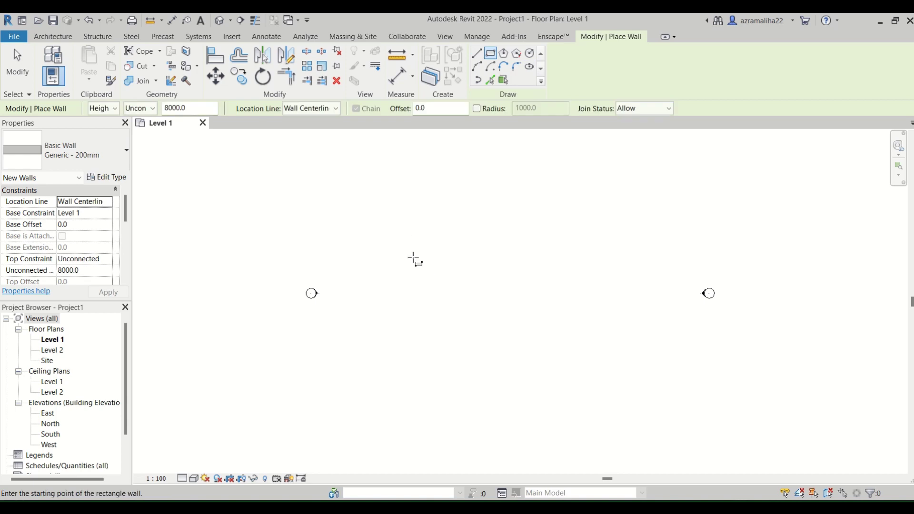
click(400, 230)
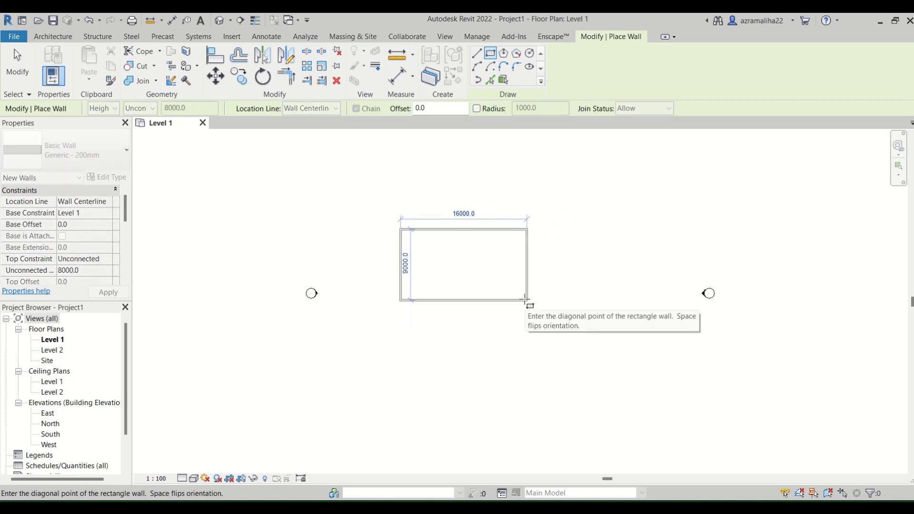
click(503, 293)
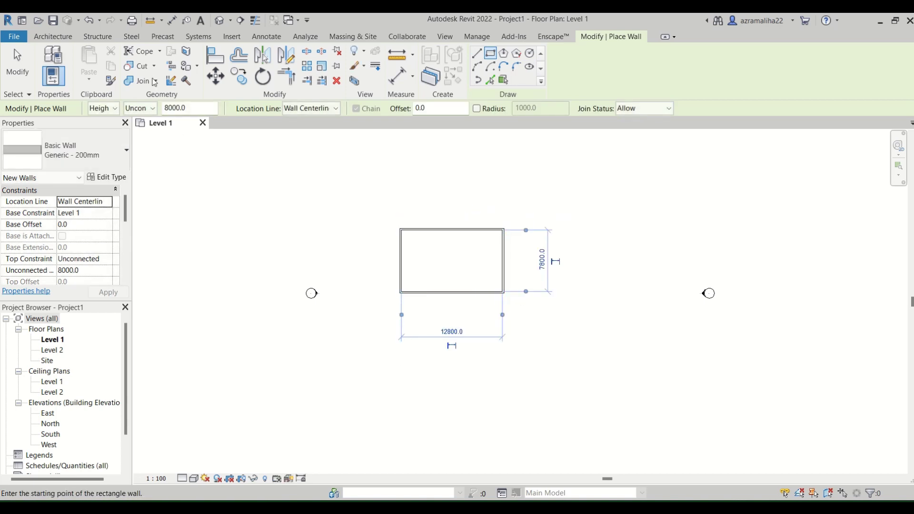
click(53, 36)
click(219, 60)
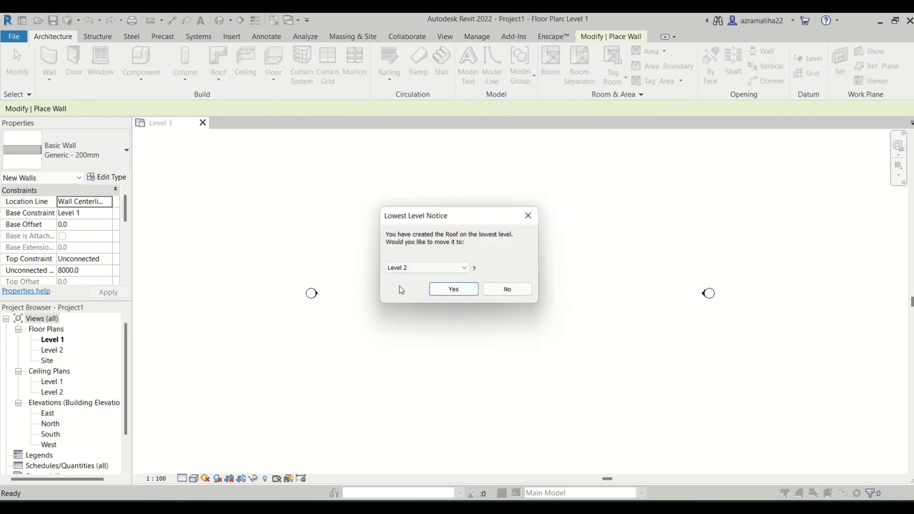
Create the roof on Level 2 over the walls, leaving the walls unattached
click(451, 290)
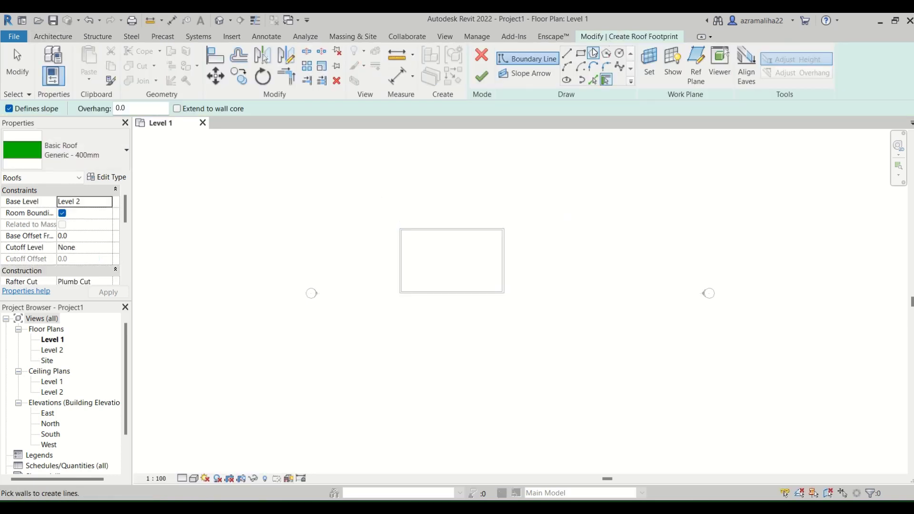
click(400, 229)
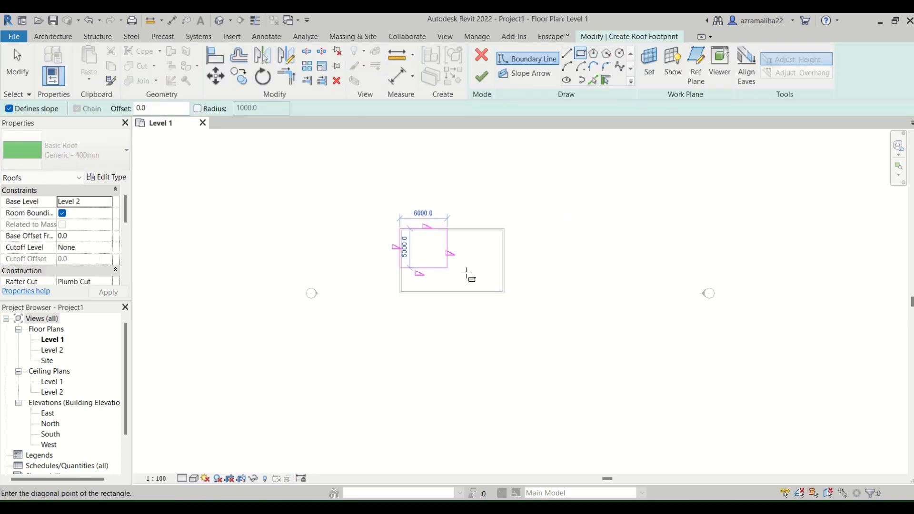
click(503, 293)
click(505, 293)
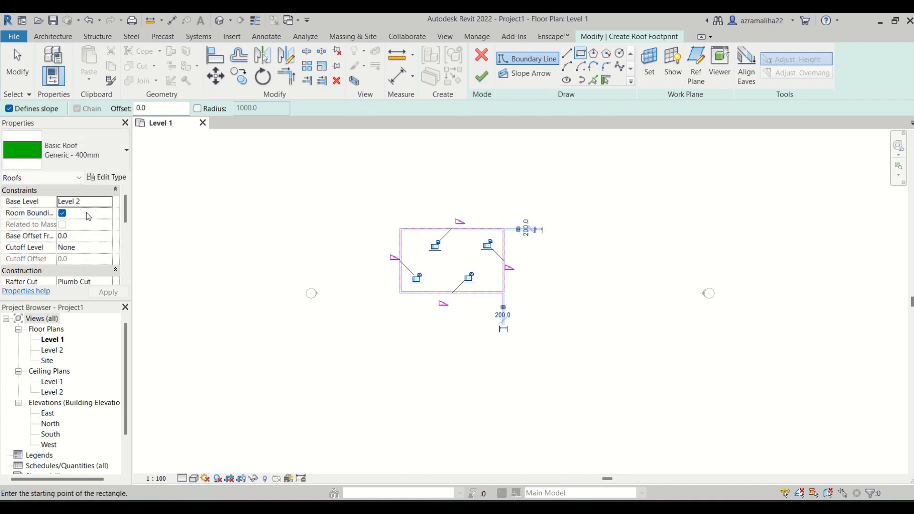
click(481, 76)
scroll(411, 235, up, 4)
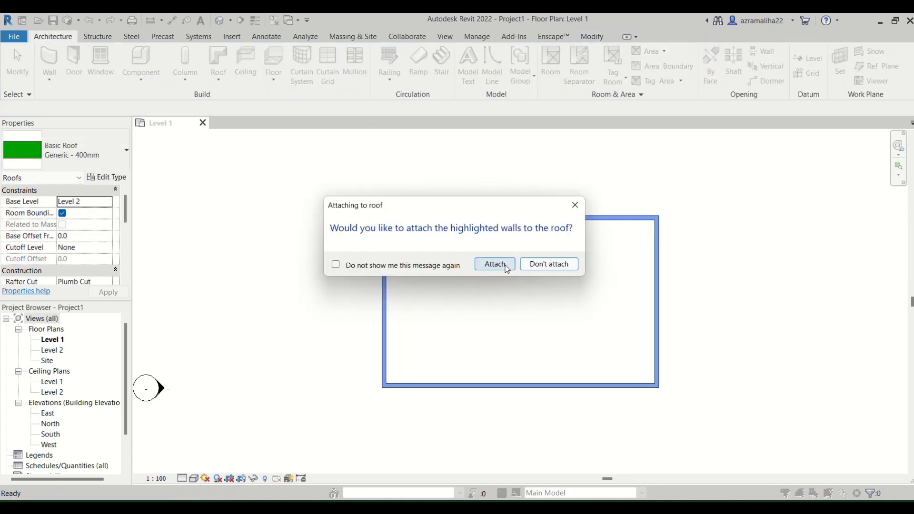
click(556, 268)
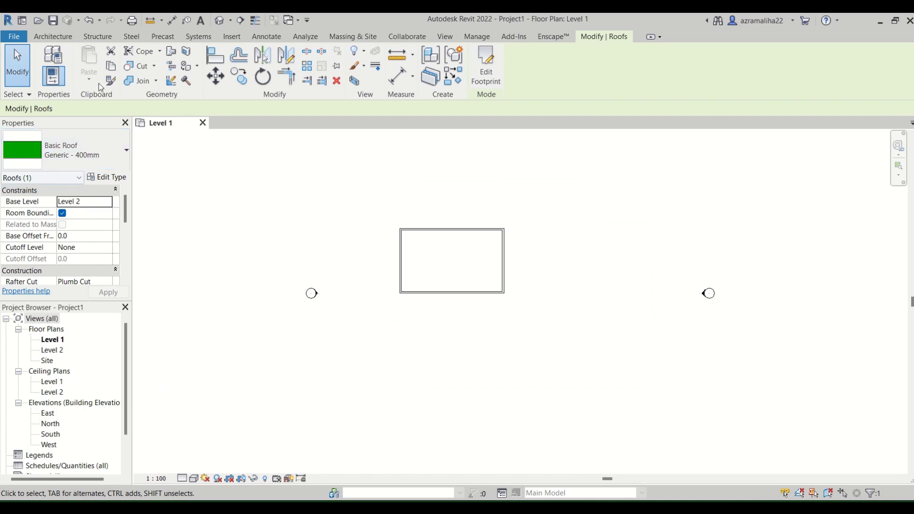
Sketch a rectangular floor boundary between the wall corners and finish the floor
click(52, 36)
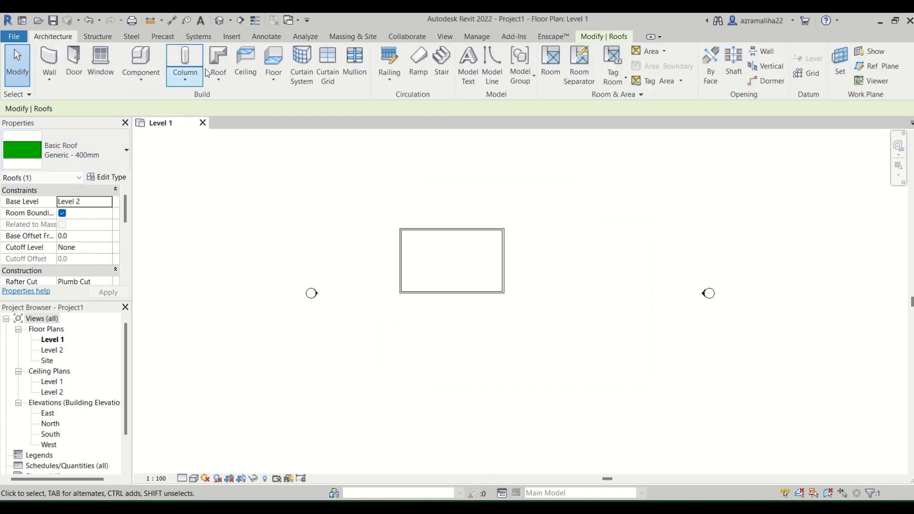
click(273, 62)
click(582, 52)
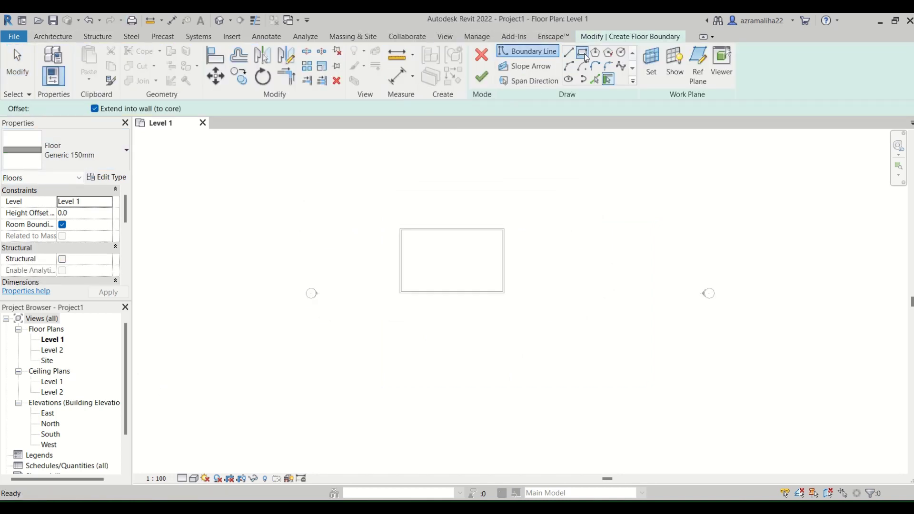
click(400, 229)
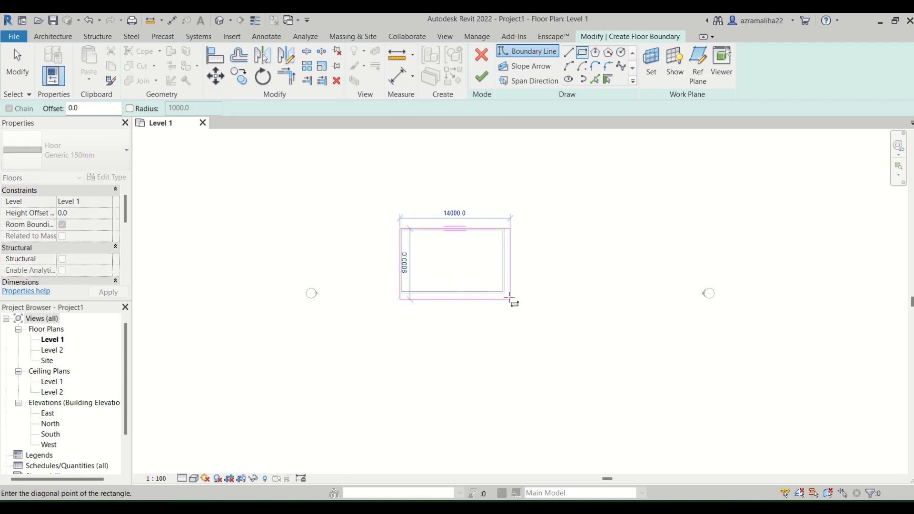
click(503, 293)
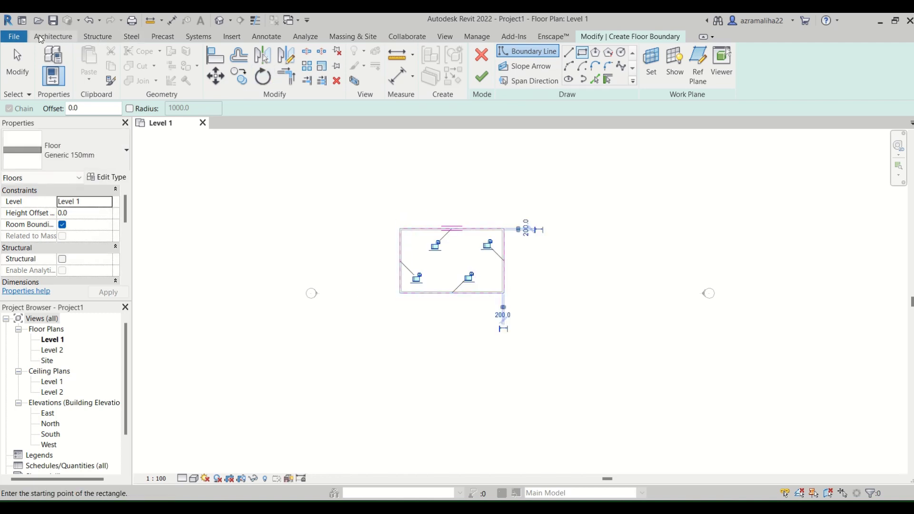
click(52, 37)
click(635, 38)
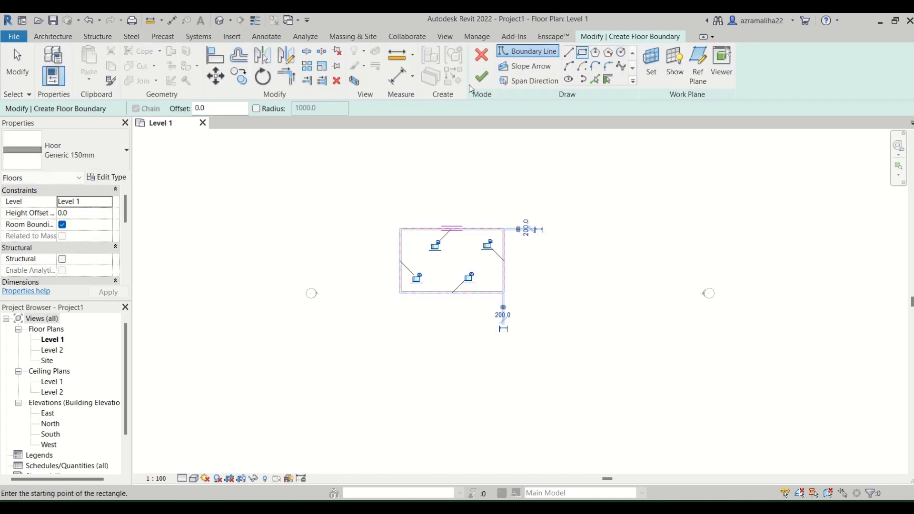
click(481, 77)
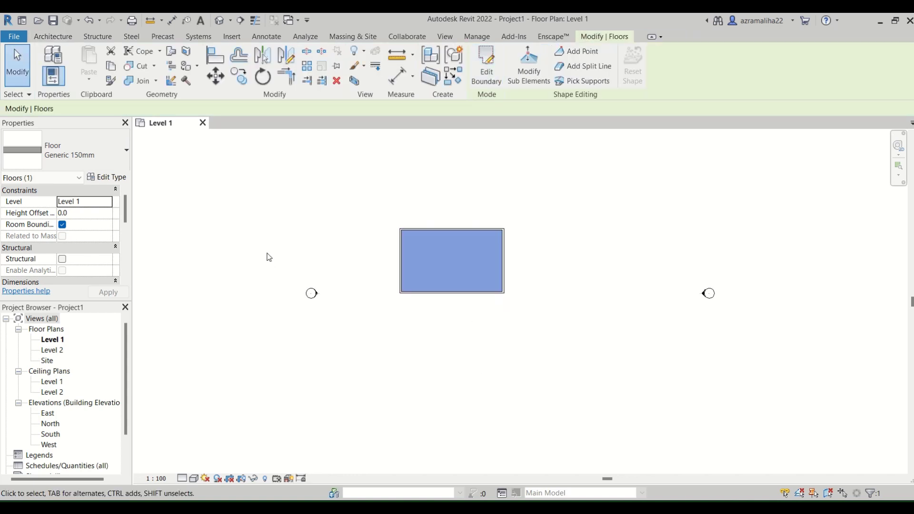
click(304, 243)
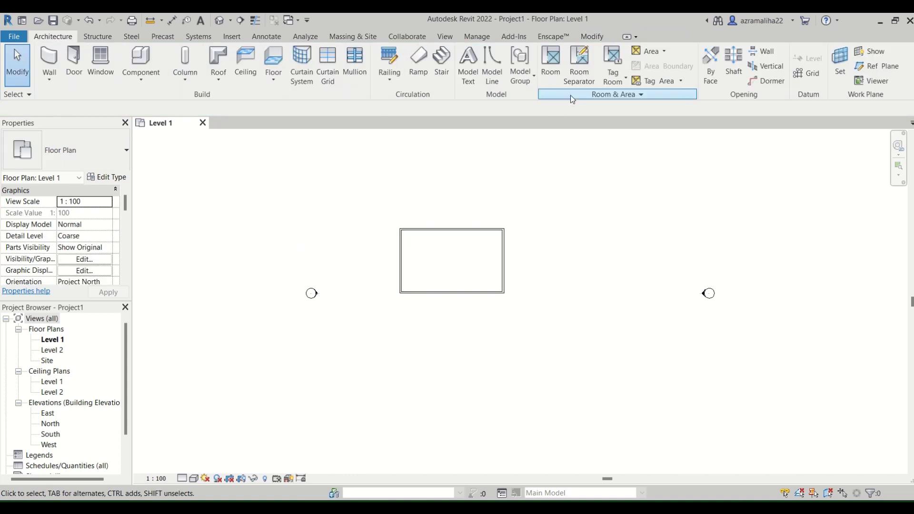
Place a room inside the wall rectangle
click(550, 64)
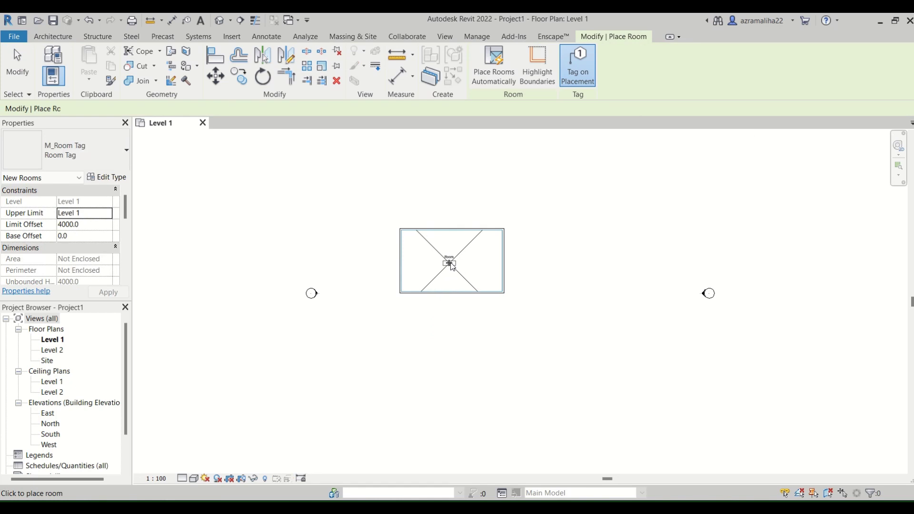
click(452, 261)
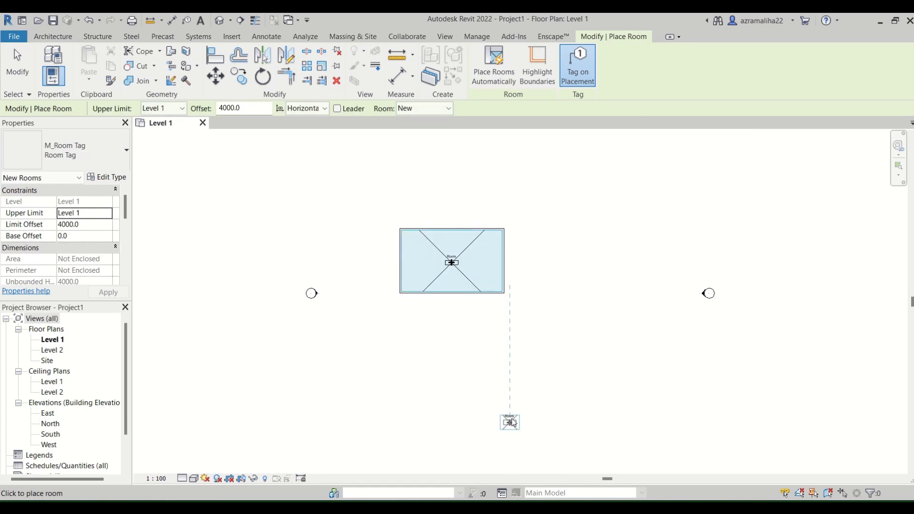
key(Escape)
key(Escape)
Place M_Window-Double-Hung windows along the bottom wall
click(100, 62)
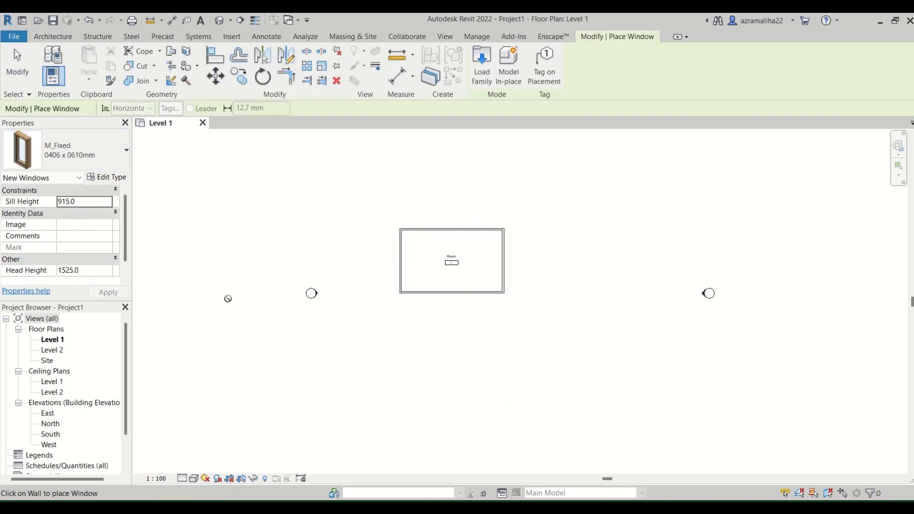
click(110, 153)
click(442, 292)
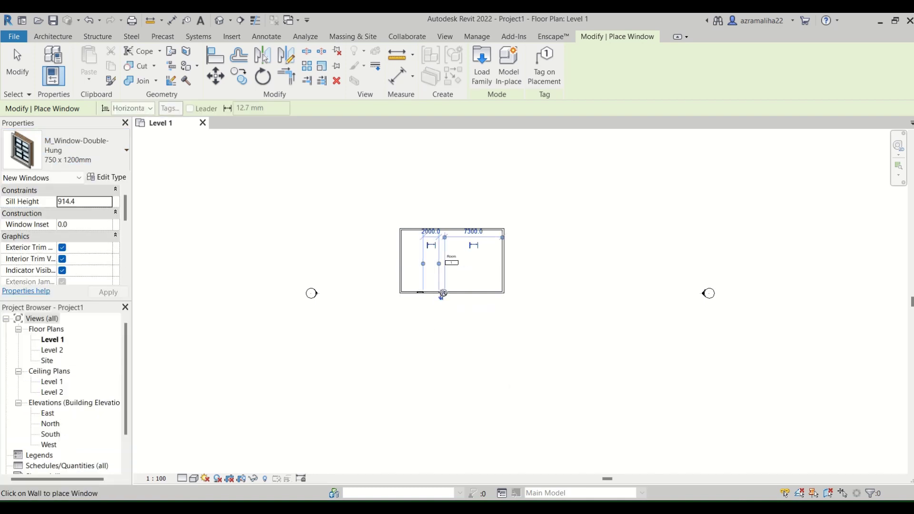
click(464, 292)
click(492, 292)
key(Escape)
key(Escape)
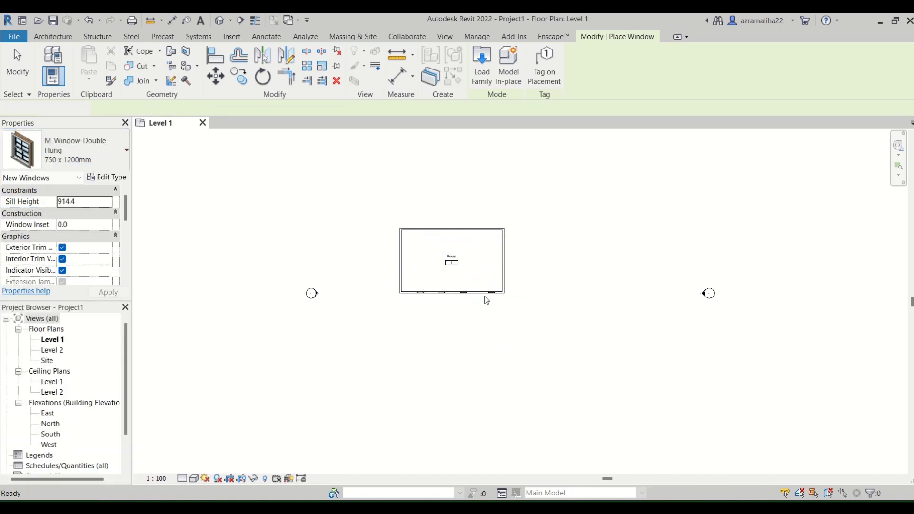
scroll(440, 238, up, 3)
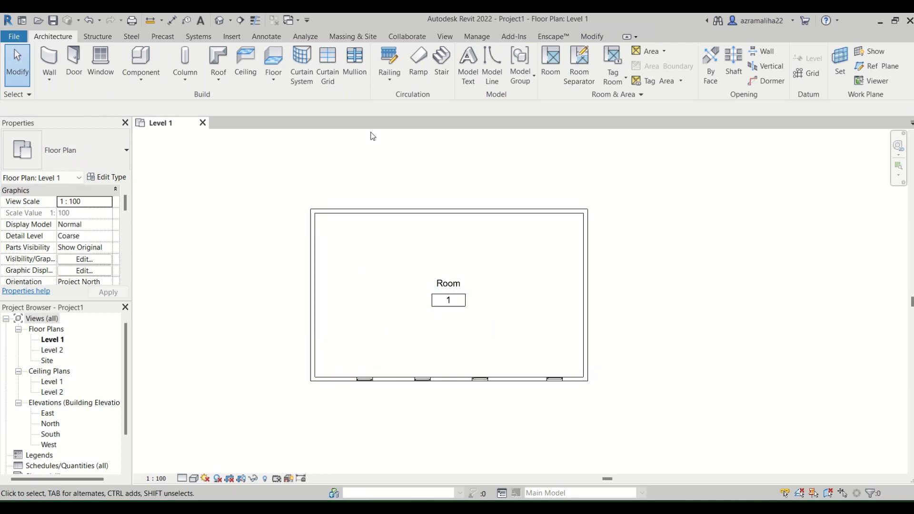
Launch the cloud Lighting analysis, saving the project to the Desktop as Project1
click(305, 36)
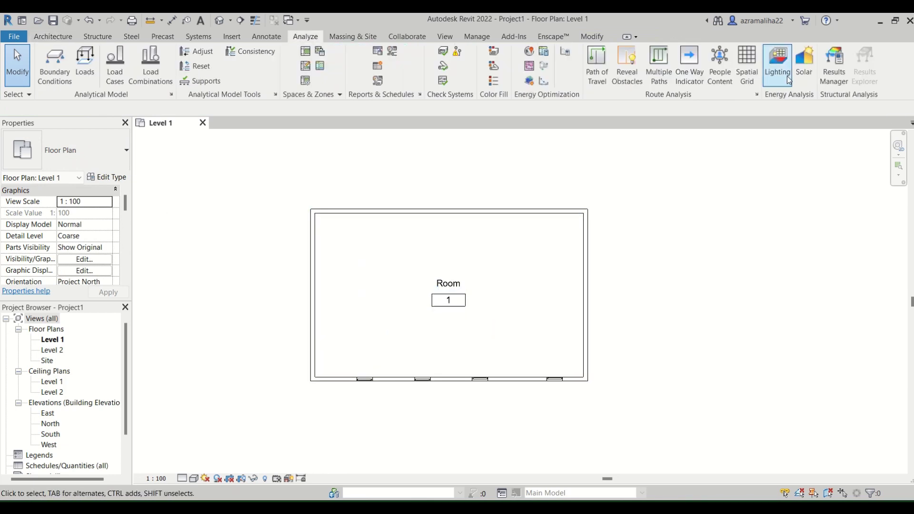
click(778, 62)
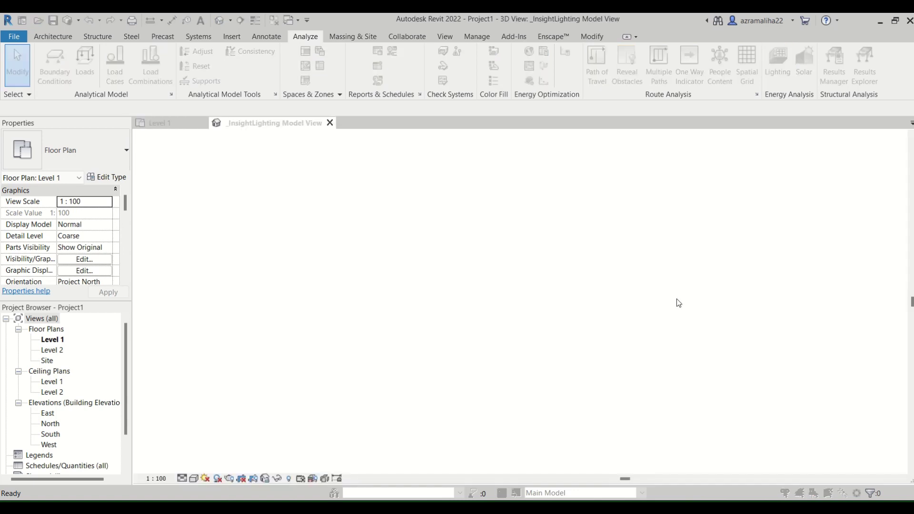
click(531, 269)
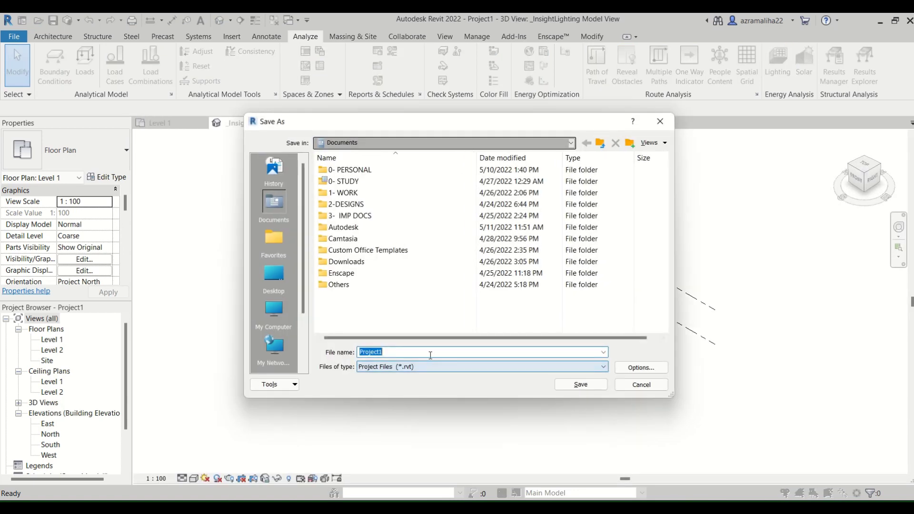
click(275, 315)
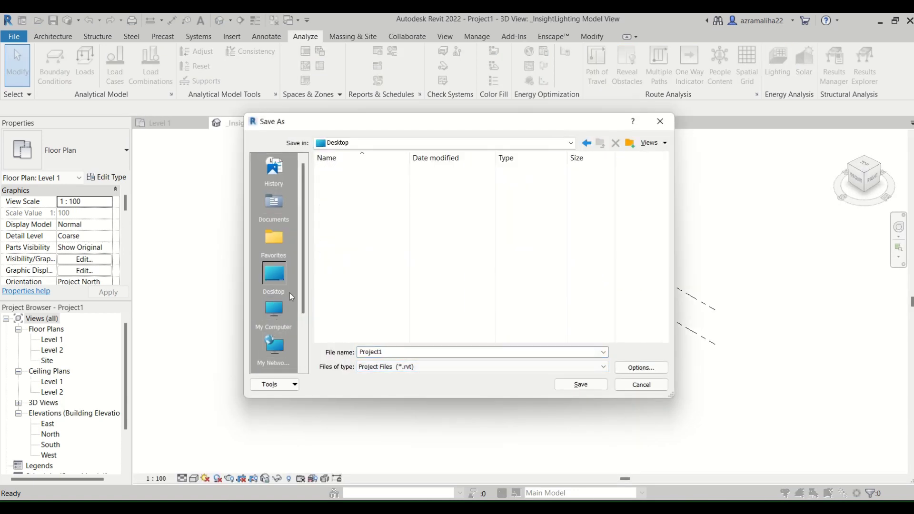
click(578, 385)
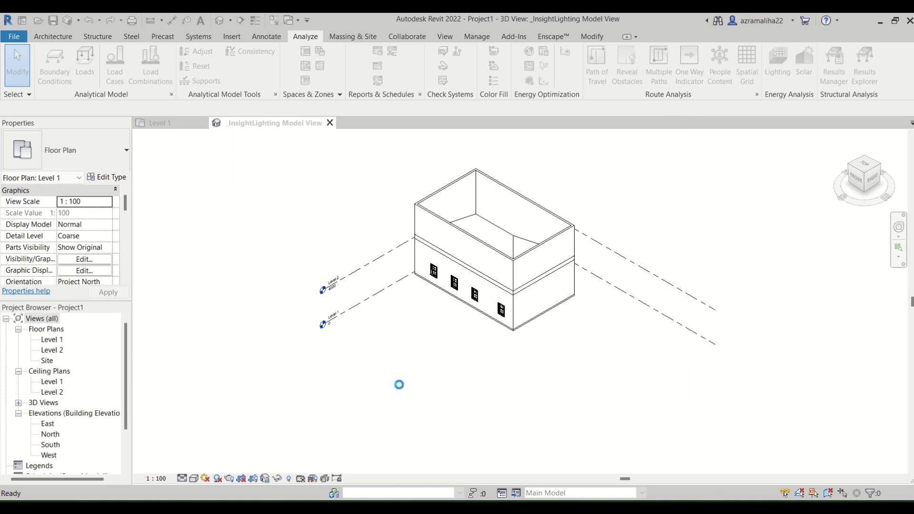
Choose <Run New Analysis> and keep the default Boston weather station
click(408, 207)
click(408, 217)
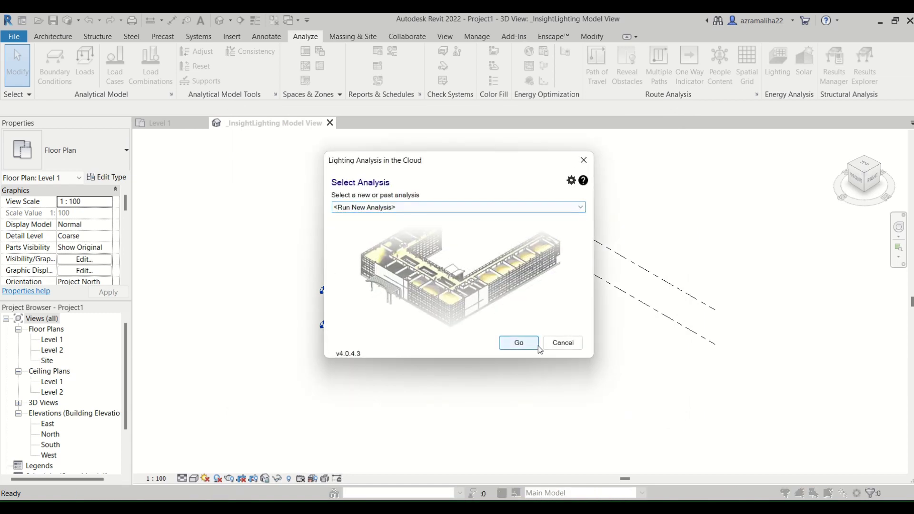
click(537, 345)
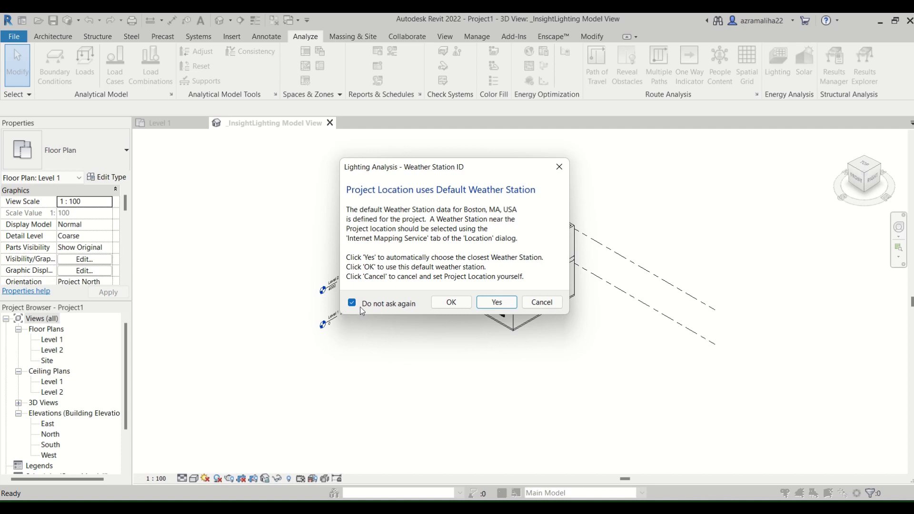
click(452, 303)
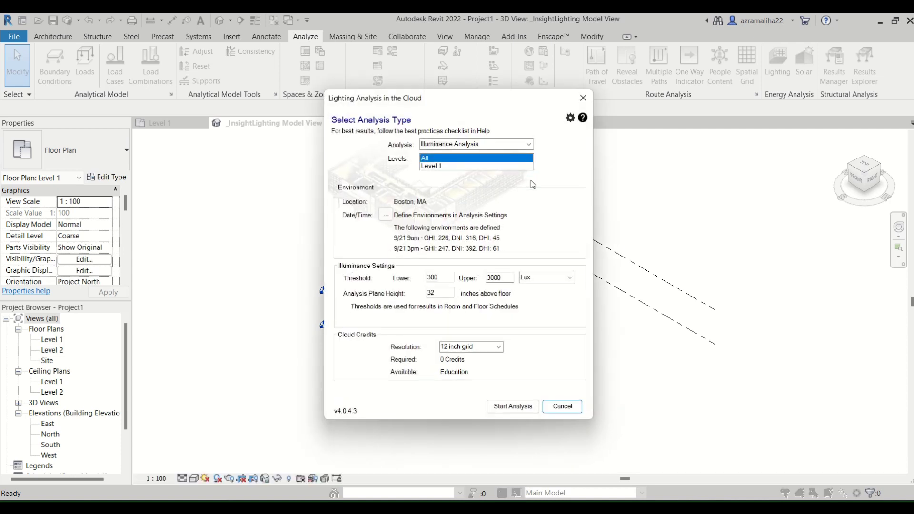
Review the Analysis type list, then close the dialog without running it
click(502, 144)
click(529, 144)
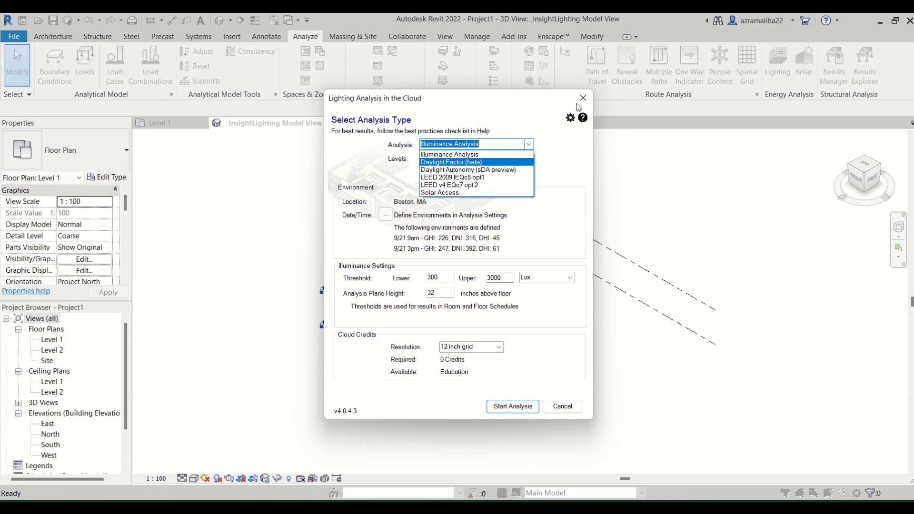
click(583, 99)
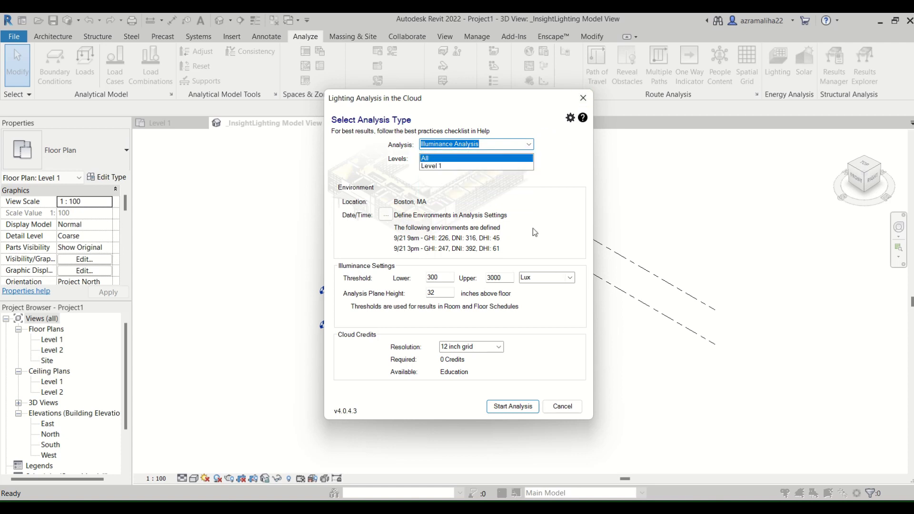
click(583, 98)
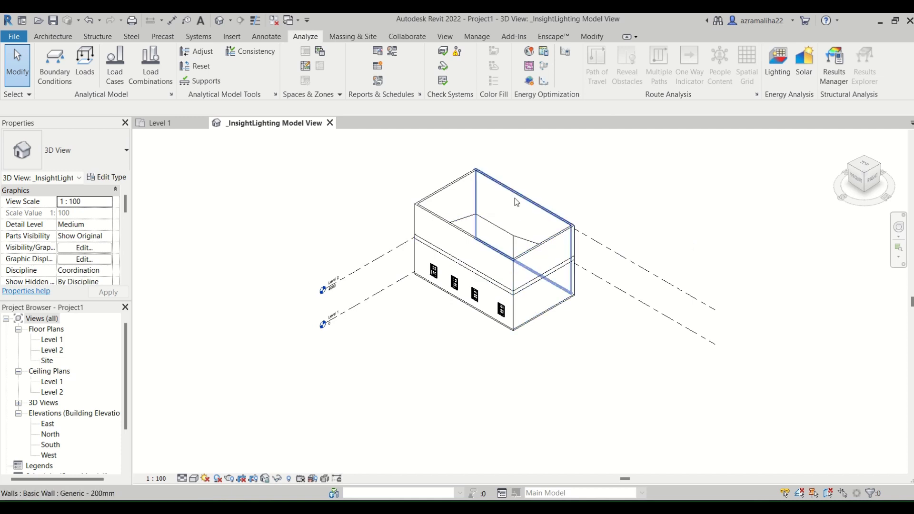
Pan, zoom and orbit the model so its four windowed front faces the viewer
scroll(547, 164, up, 3)
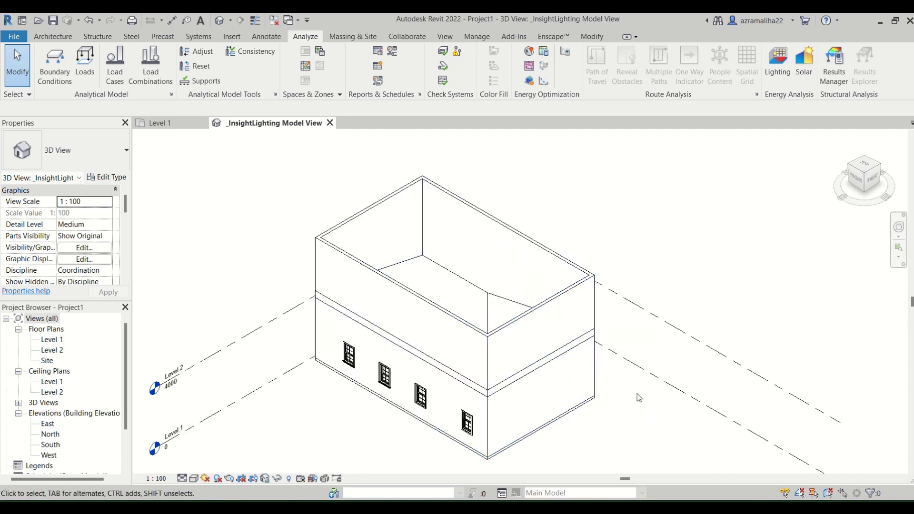
middle_drag(439, 405, 496, 387)
click(894, 229)
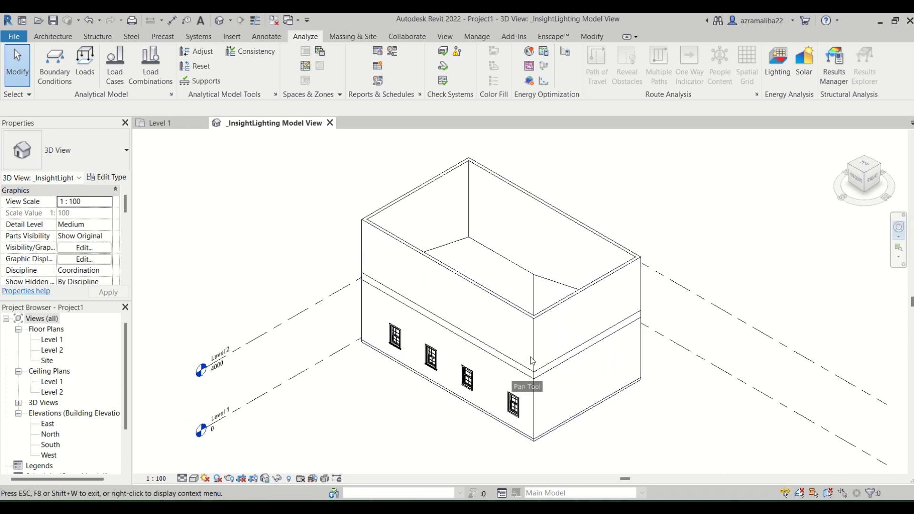
drag(530, 356, 323, 392)
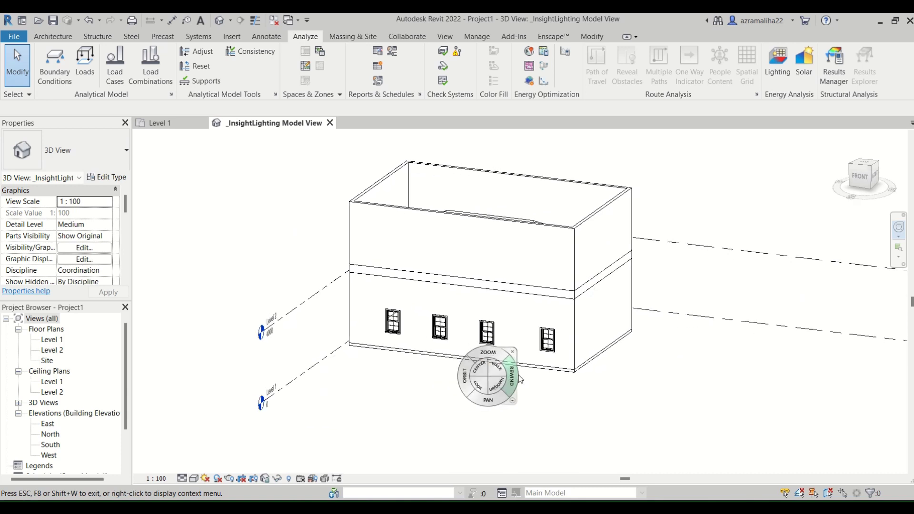
drag(461, 390, 353, 377)
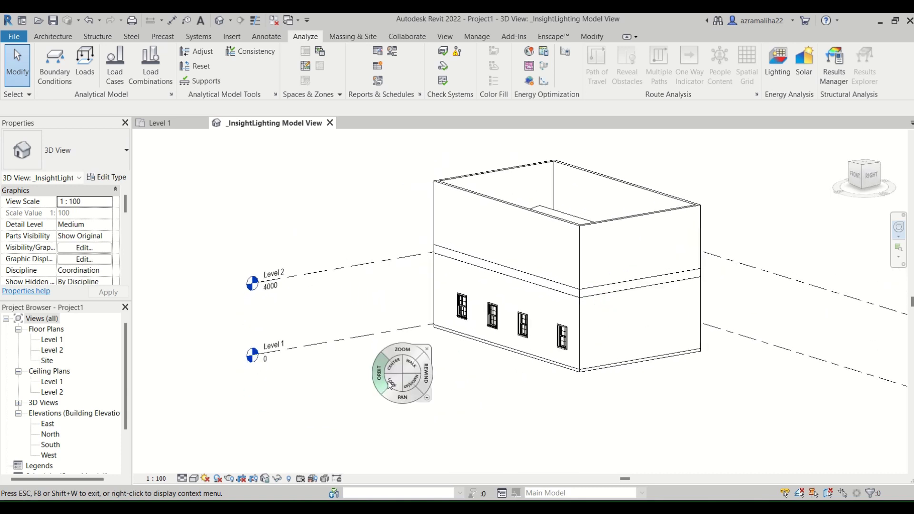
drag(664, 304, 724, 210)
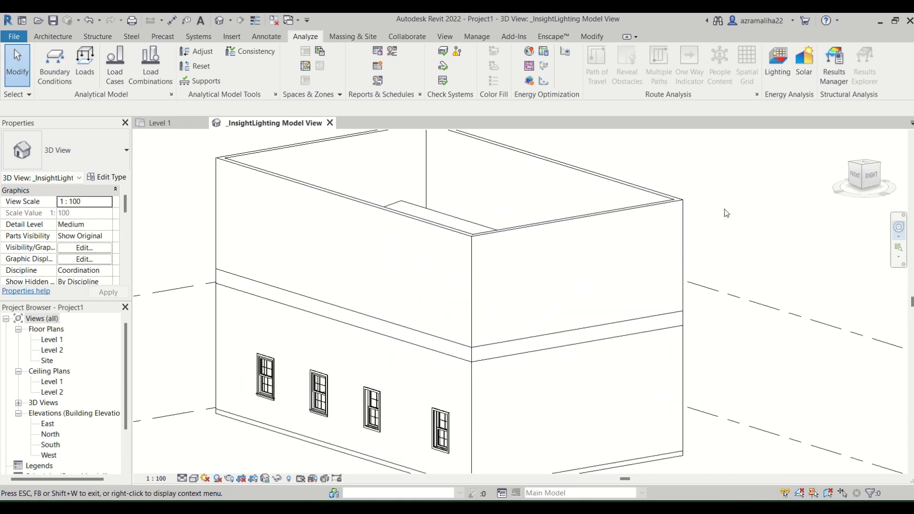
drag(586, 214, 554, 239)
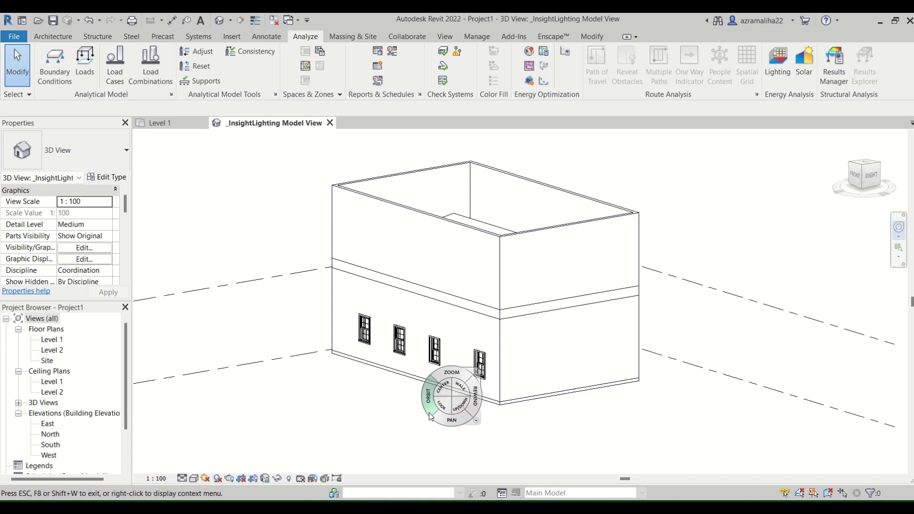
drag(434, 417, 649, 409)
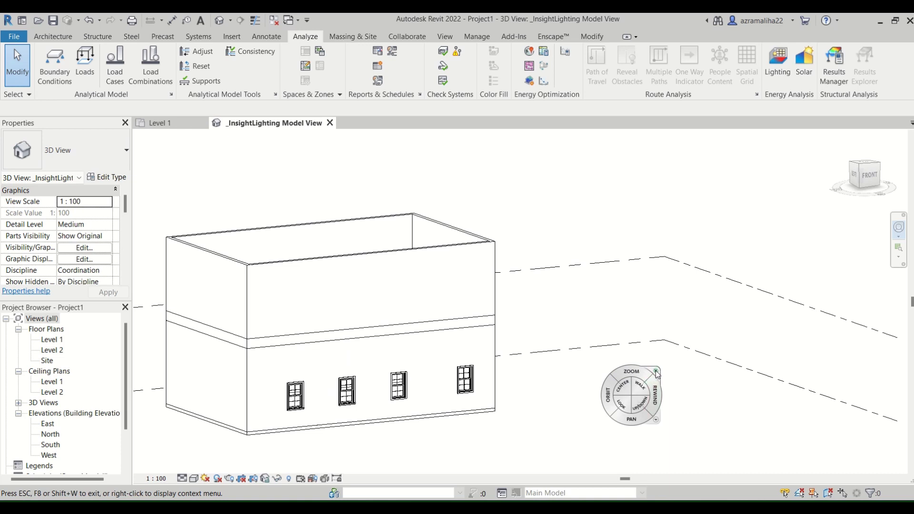
key(Escape)
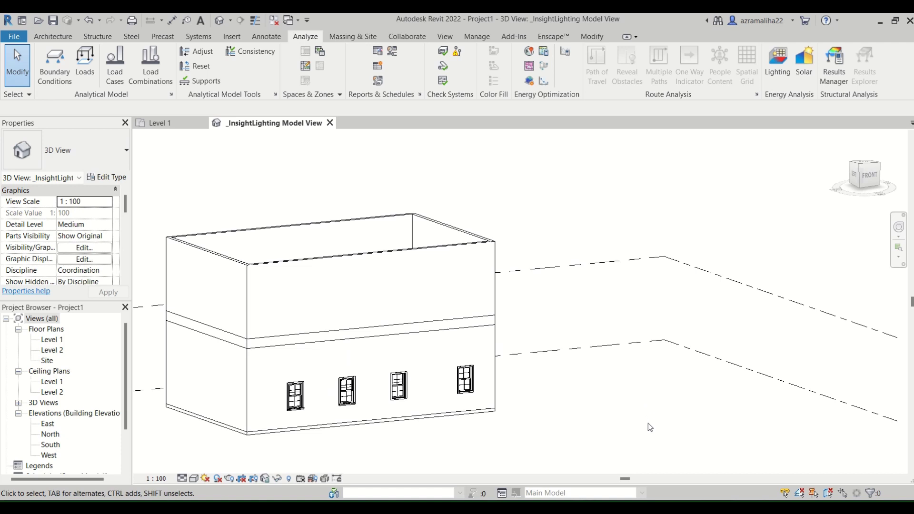
mouse_move(467, 30)
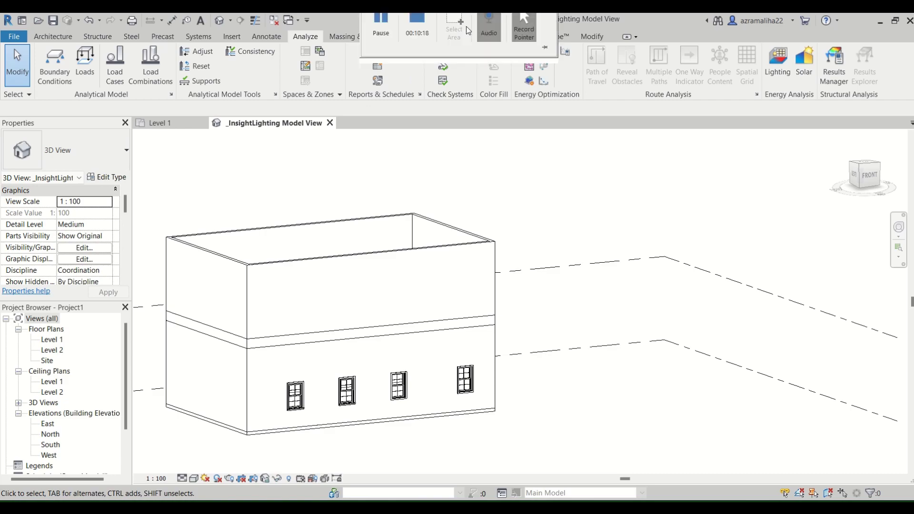